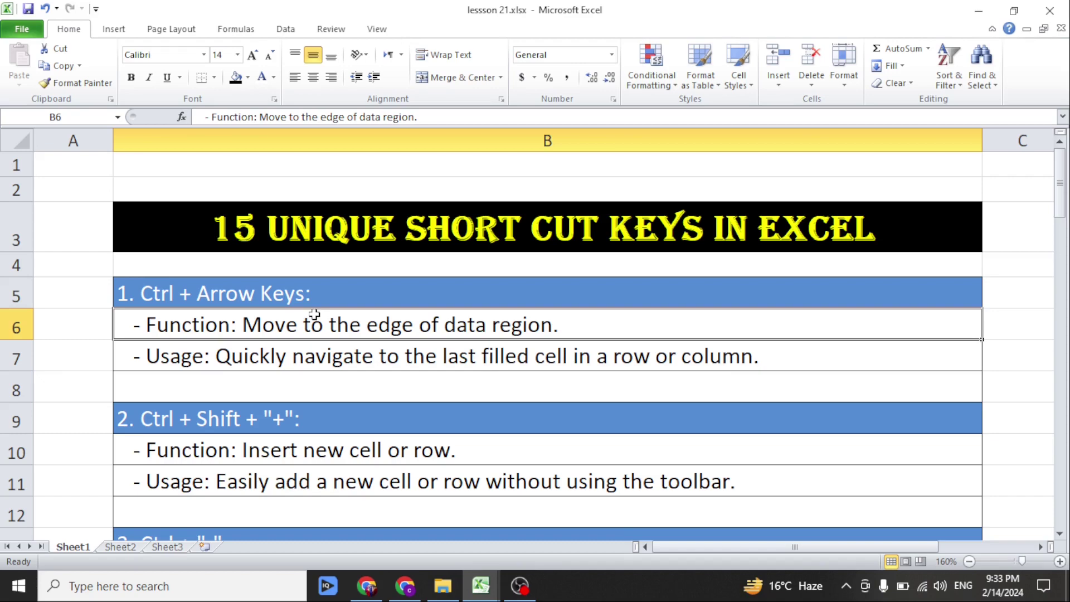
Switch to Sales-Purchase Book.xlsx and jump from cell C7 to the last filled cell in row 7.
key(alt+Tab)
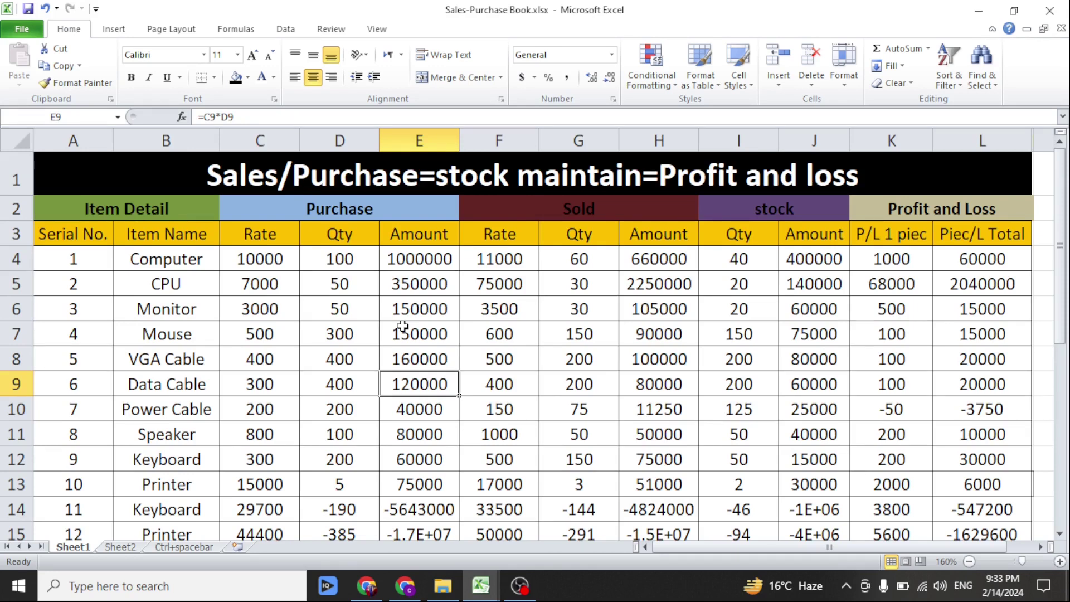
click(236, 333)
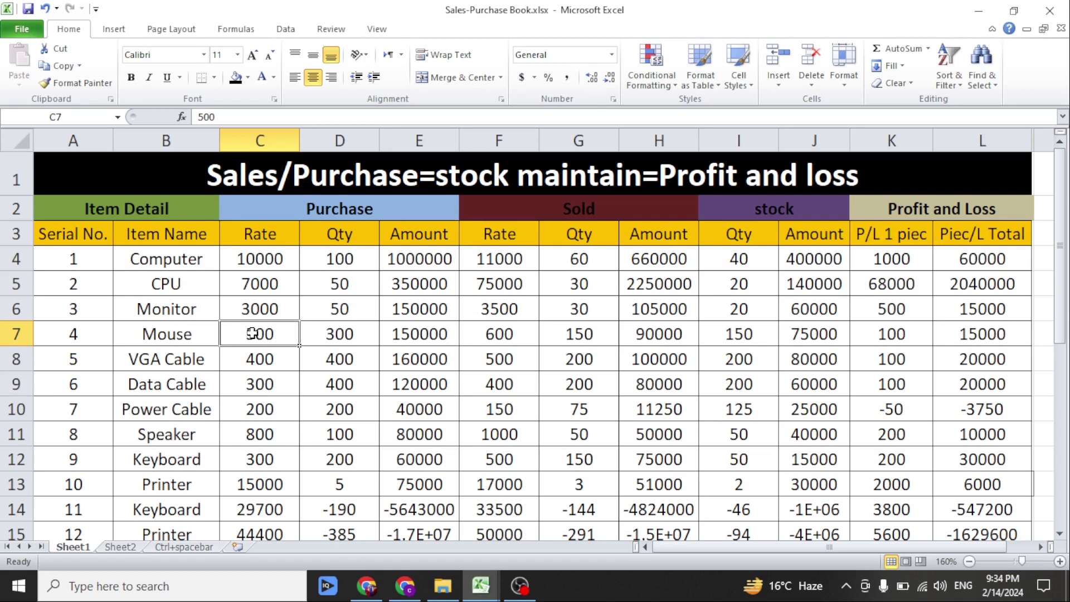
key(ctrl+Right)
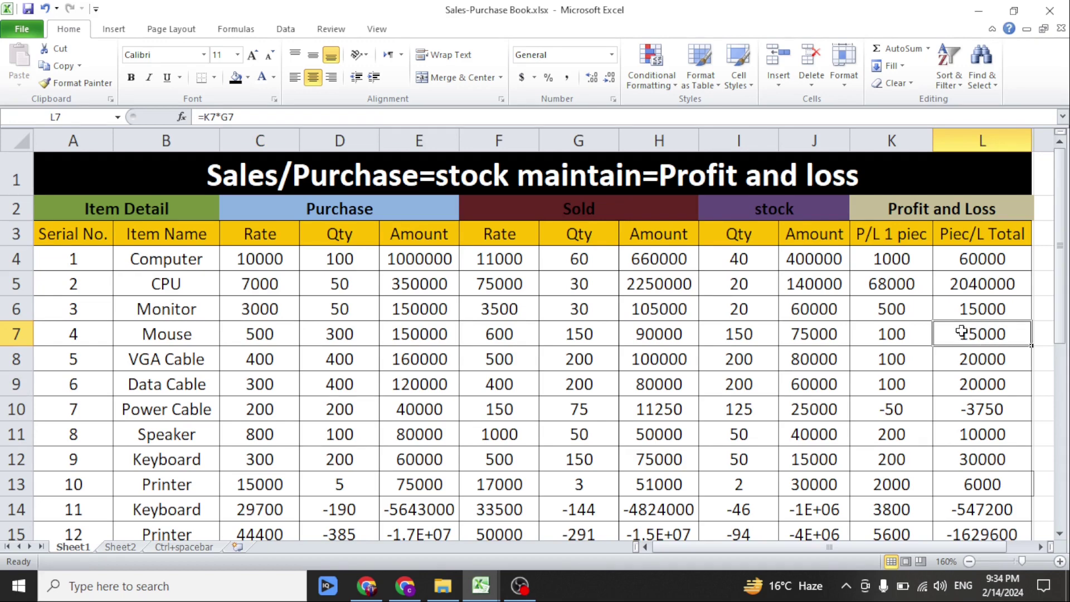
Step cell by cell along row 7, from N7 outside the table back to the stock Amount in J7.
drag(862, 548, 930, 547)
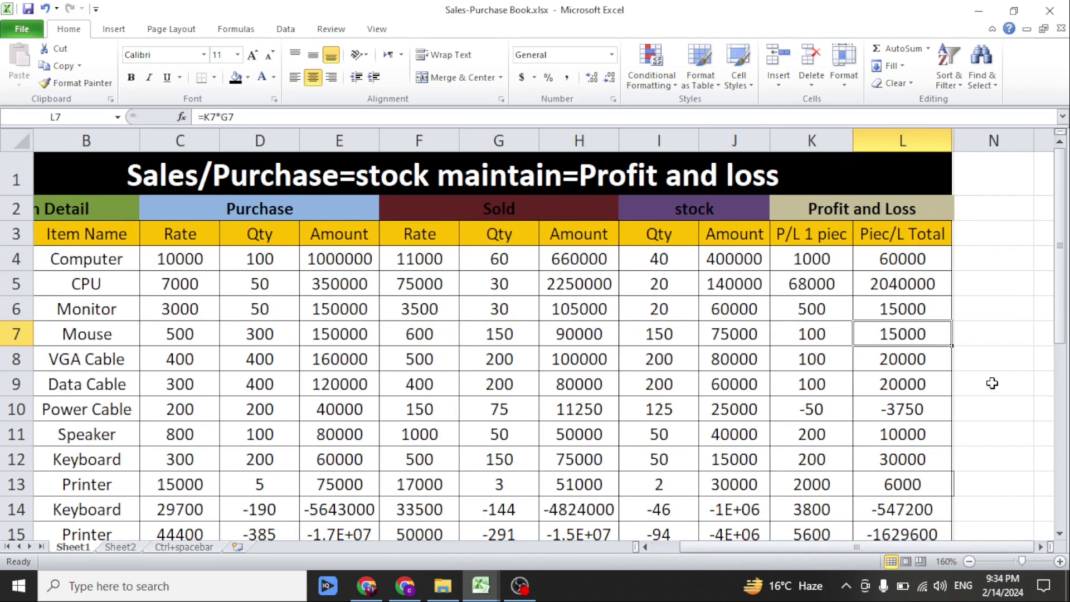
click(1018, 340)
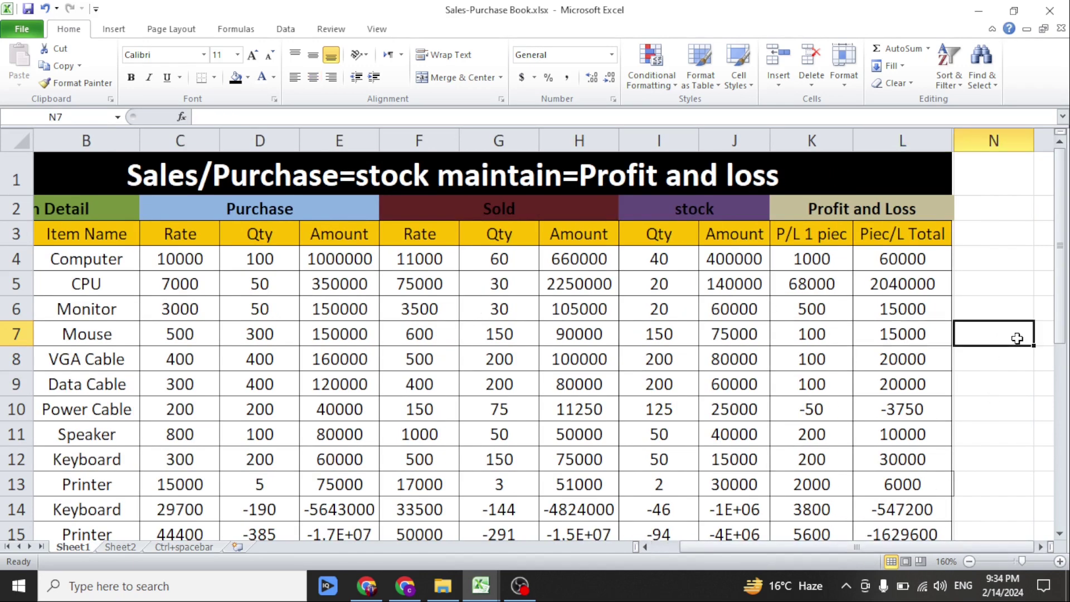
key(Right)
key(Right)
key(Right)
key(Left)
key(Left)
key(Left)
key(Left)
key(Left)
key(Left)
key(Left)
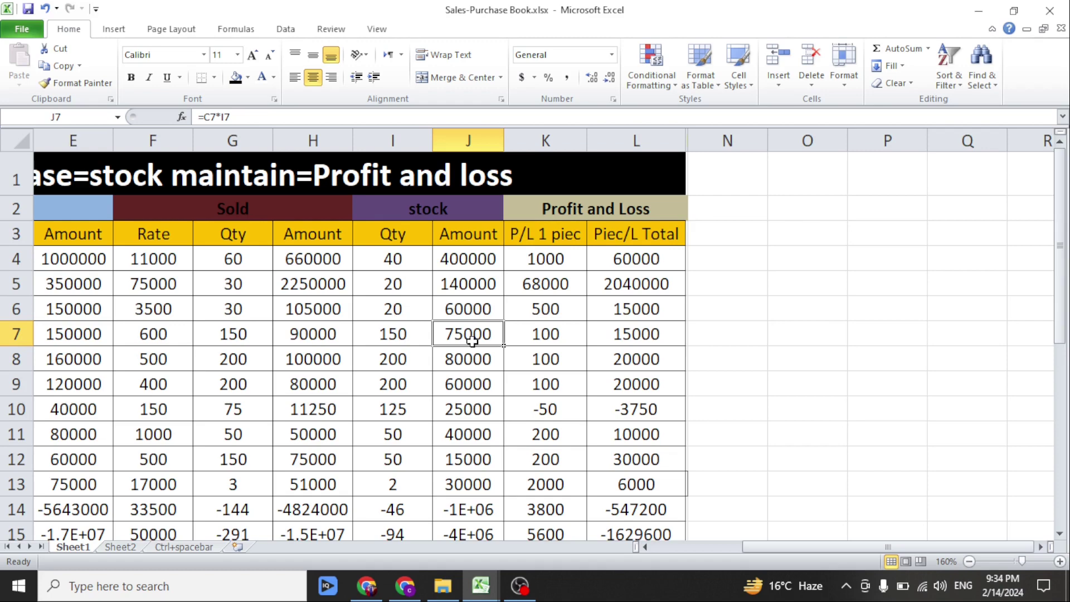
Jump from the start of row 7 to the last filled Serial No., and return to the sheet's beginning.
key(Home)
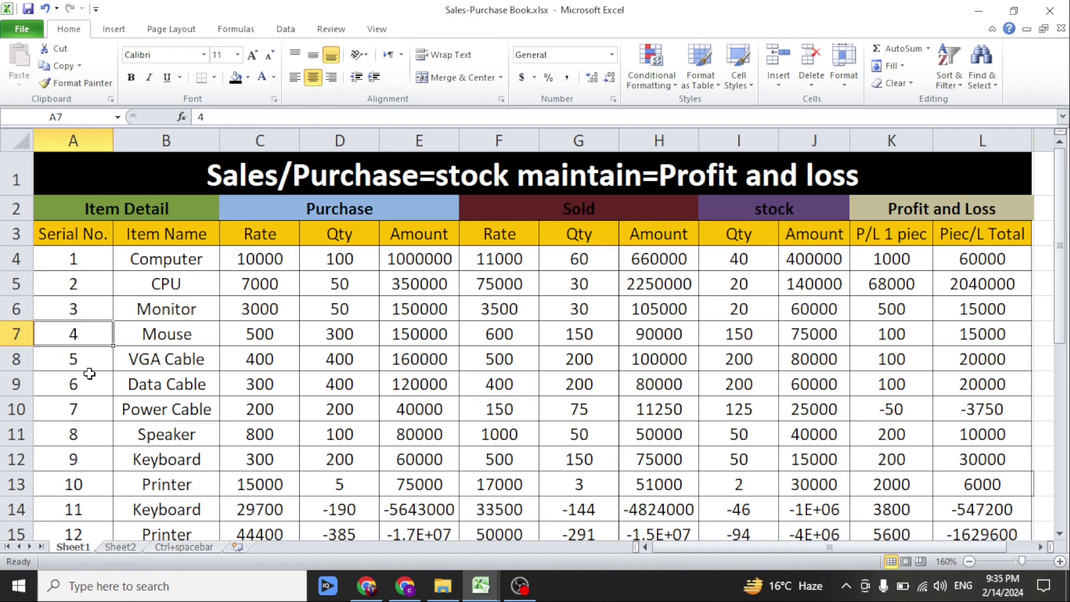
key(ctrl+Down)
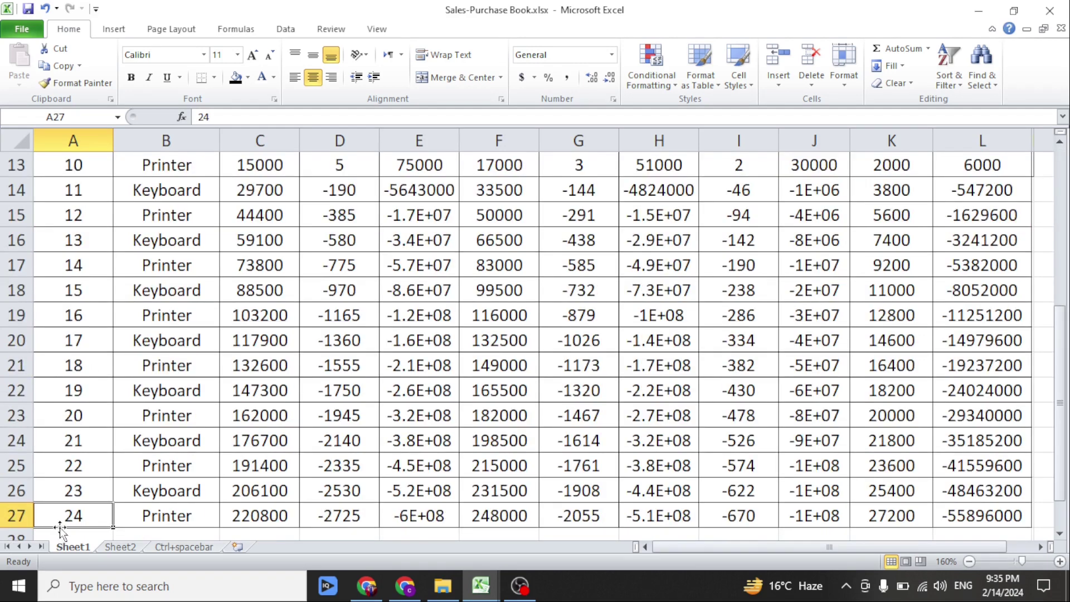
key(ctrl+Home)
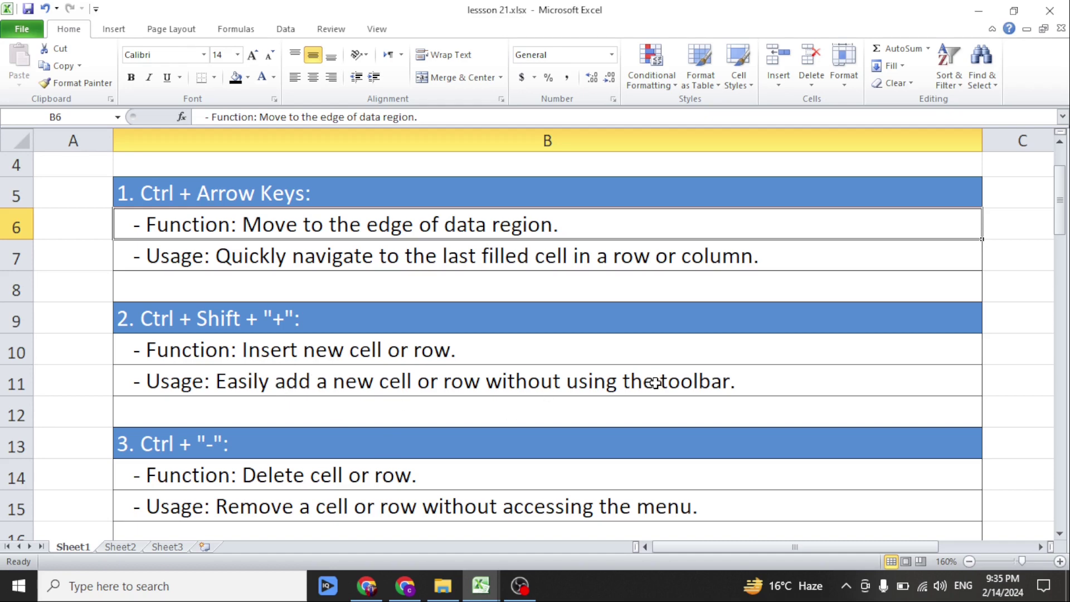
Switch from lessson 21.xlsx to Sales-Purchase Book.xlsx with the CPU purchase rate in C5 as the active cell.
mouse_move(478, 595)
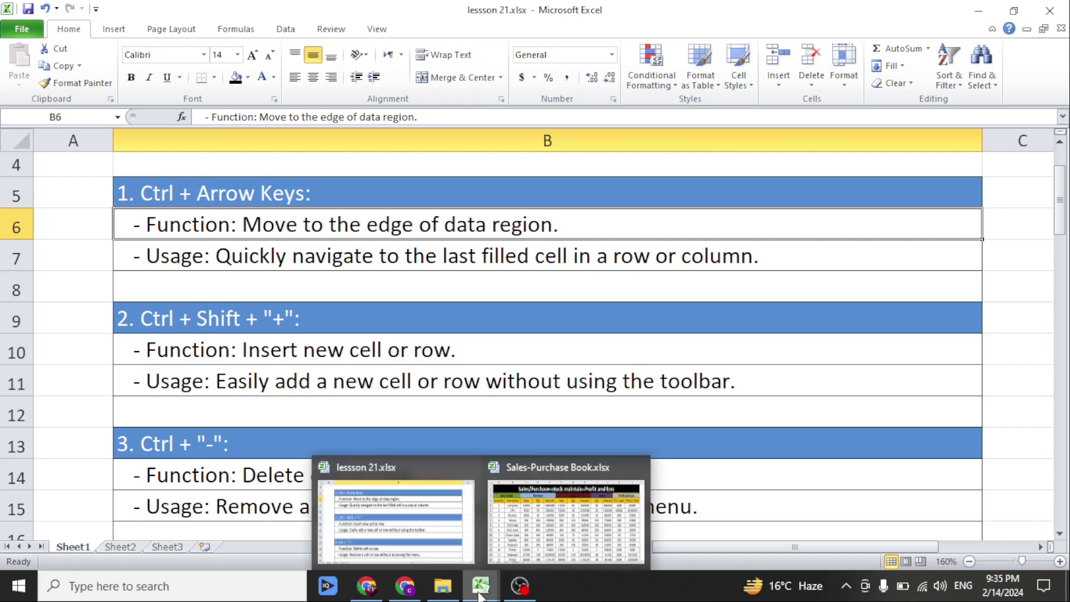
click(566, 522)
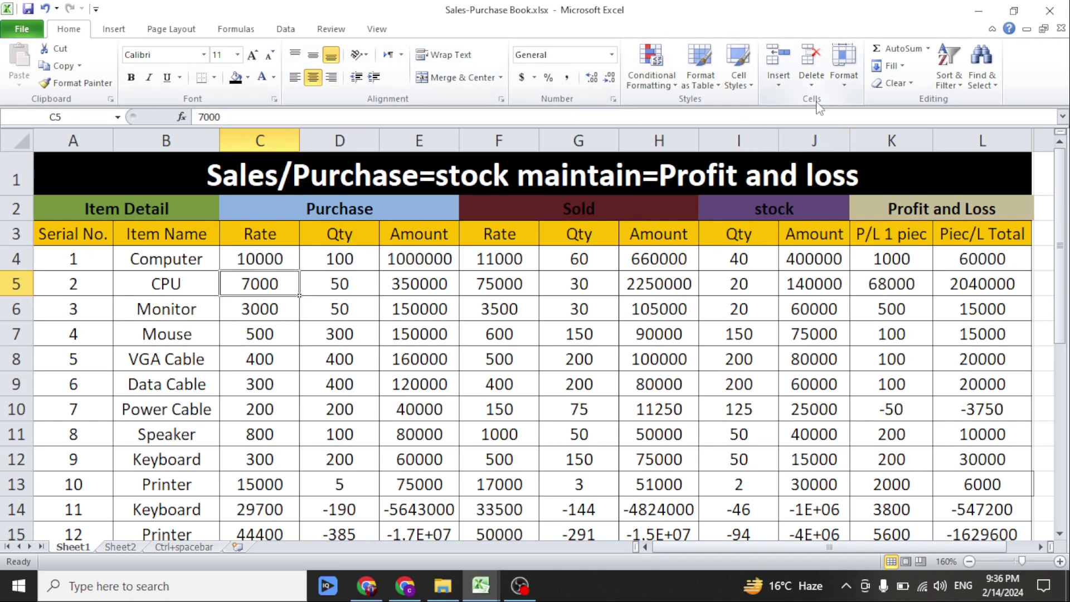
click(781, 88)
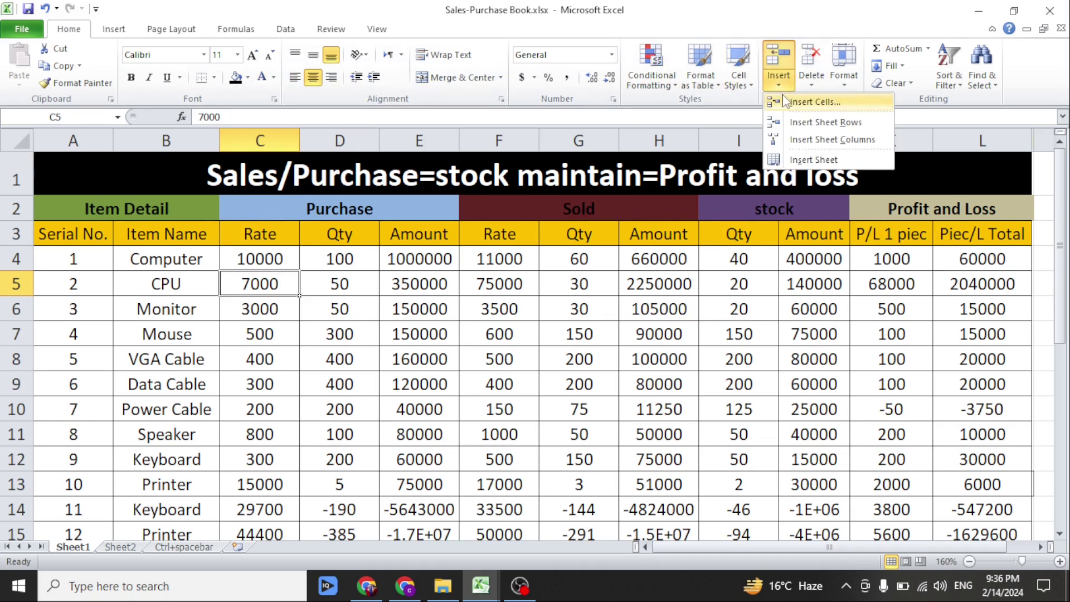
click(814, 102)
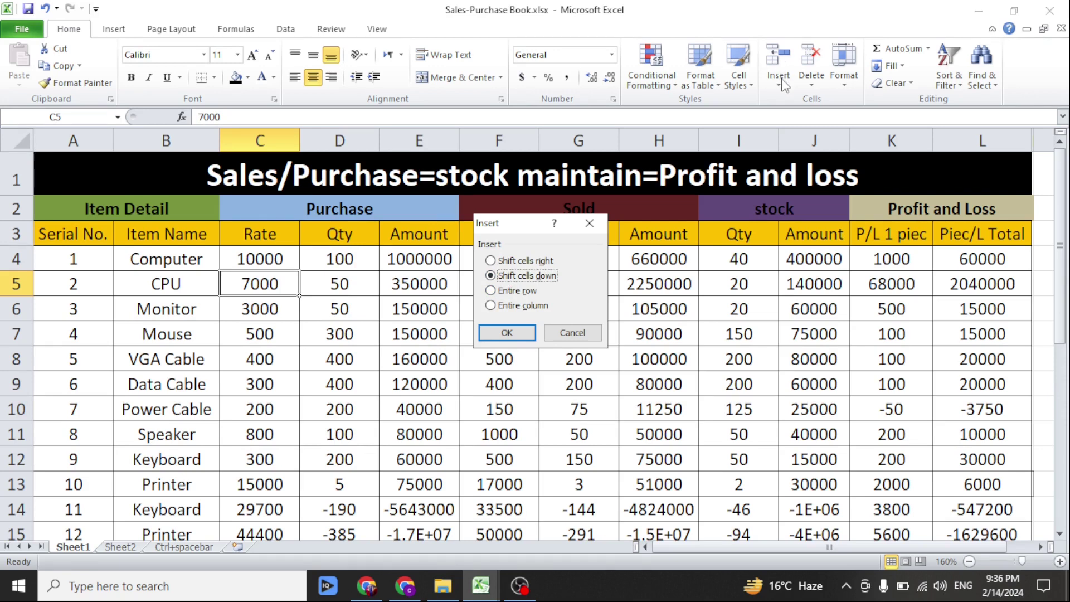
click(590, 223)
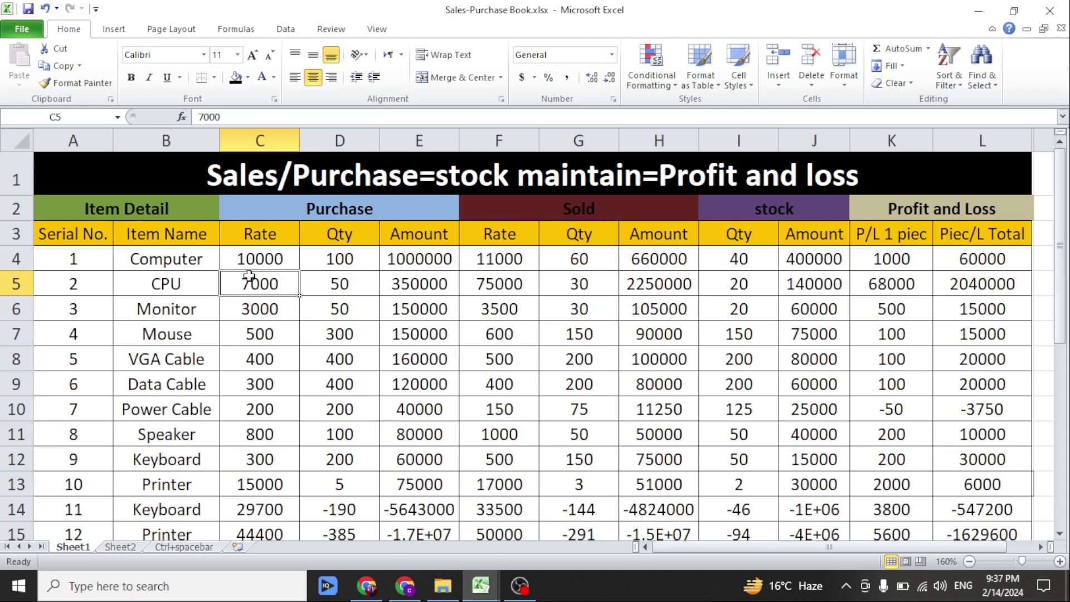
Insert an entire blank row above the CPU row, at cell C5.
key(ctrl+shift+plus)
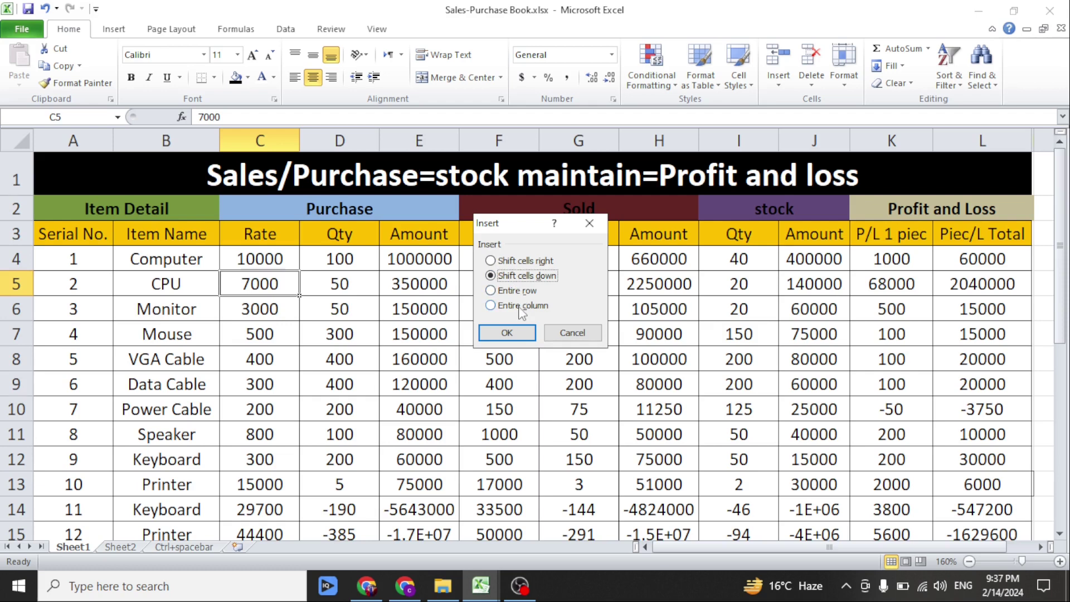
click(504, 294)
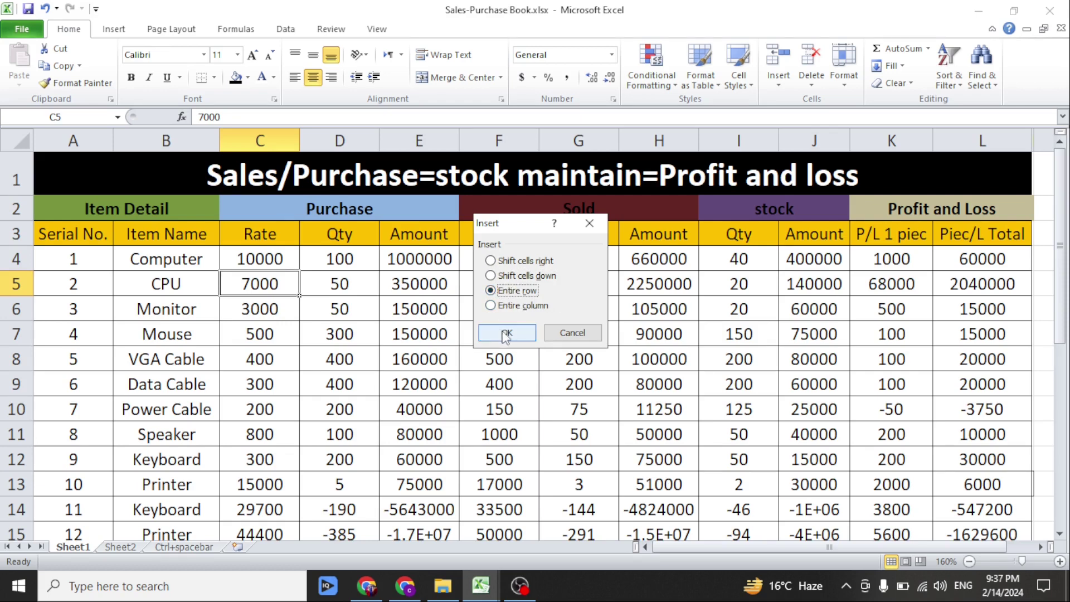
click(505, 333)
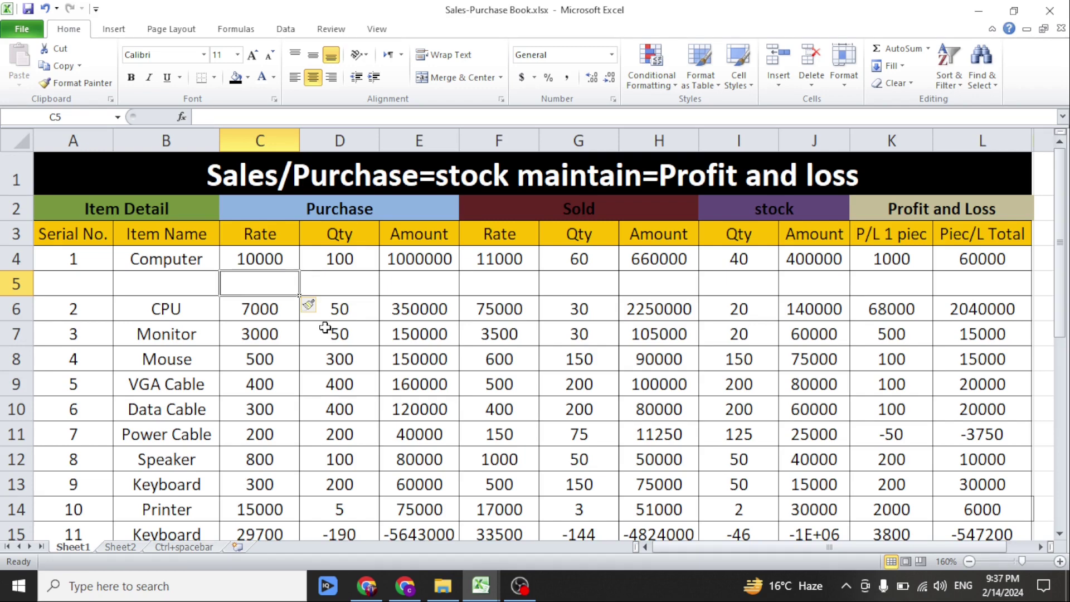
Read the cell or row deletion shortcut in lessson 21.xlsx and return to Sales-Purchase Book.xlsx.
click(423, 514)
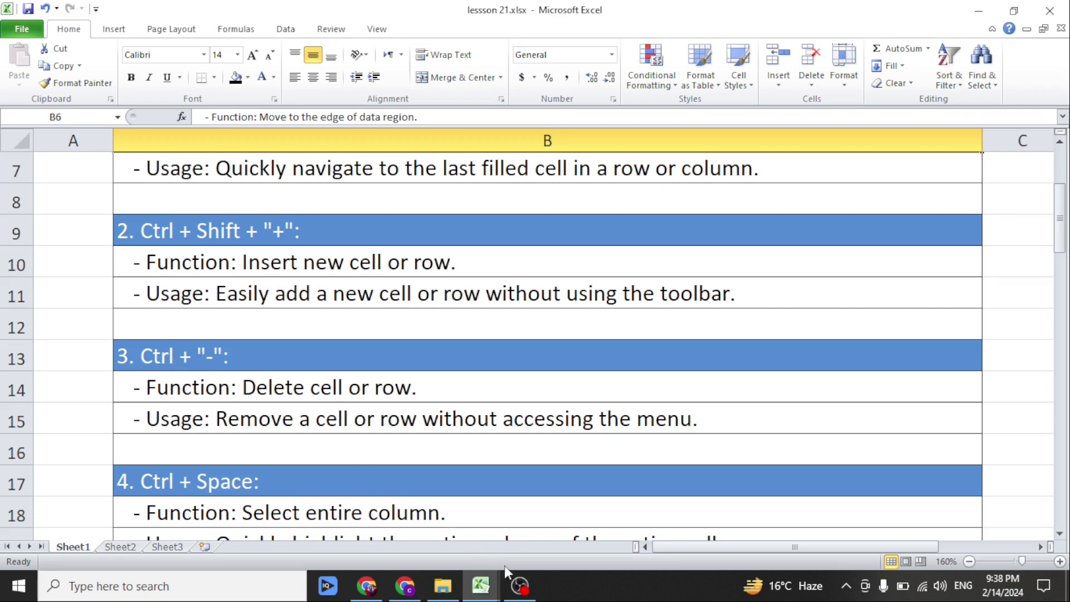
mouse_move(478, 599)
click(531, 534)
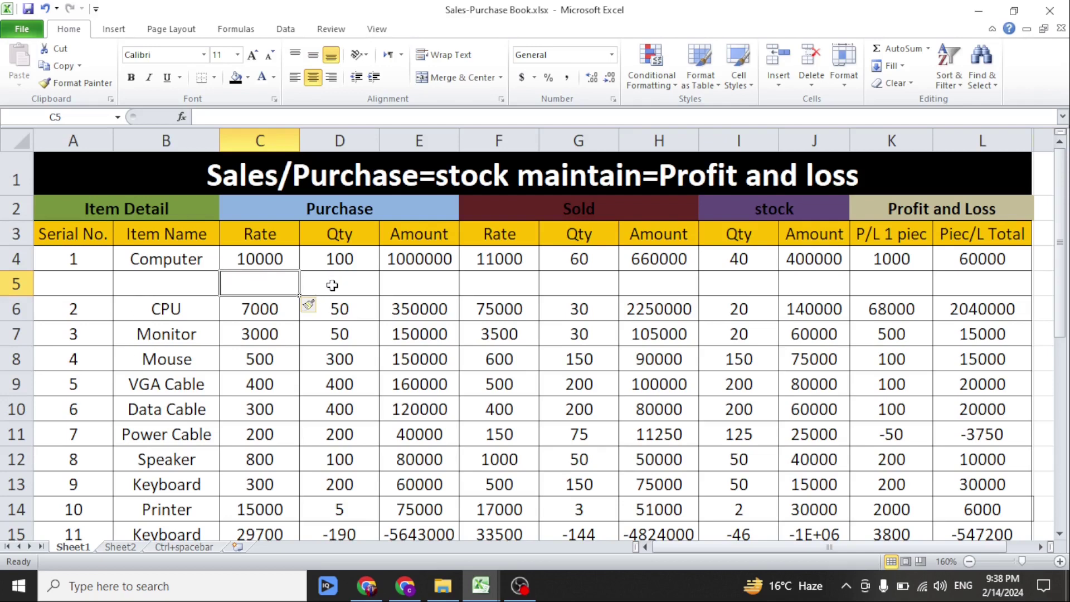
Delete the blank sheet row 5 and undo that deletion.
click(817, 89)
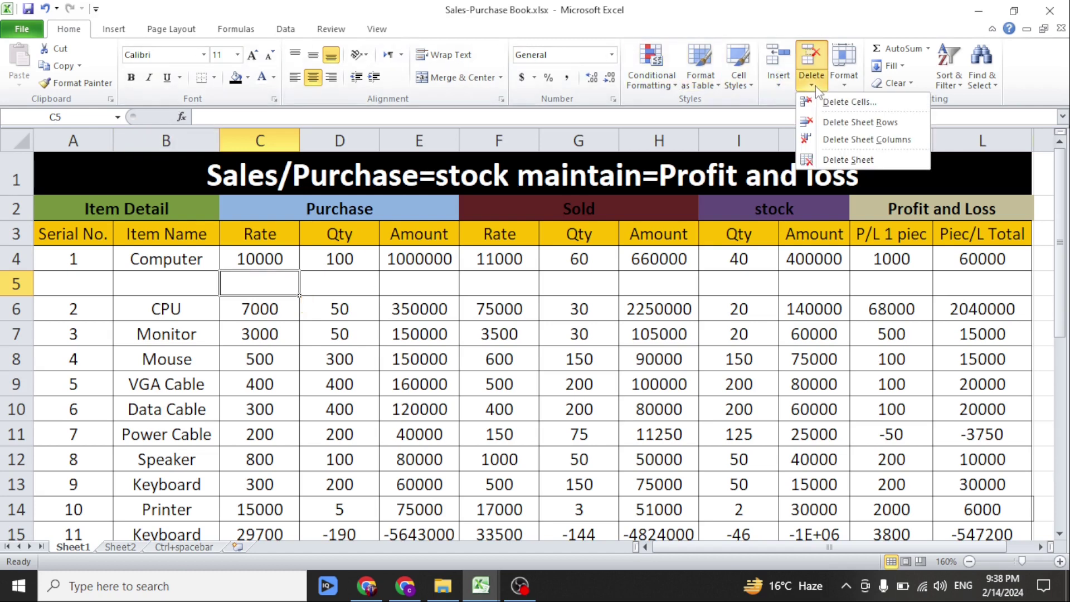
click(814, 127)
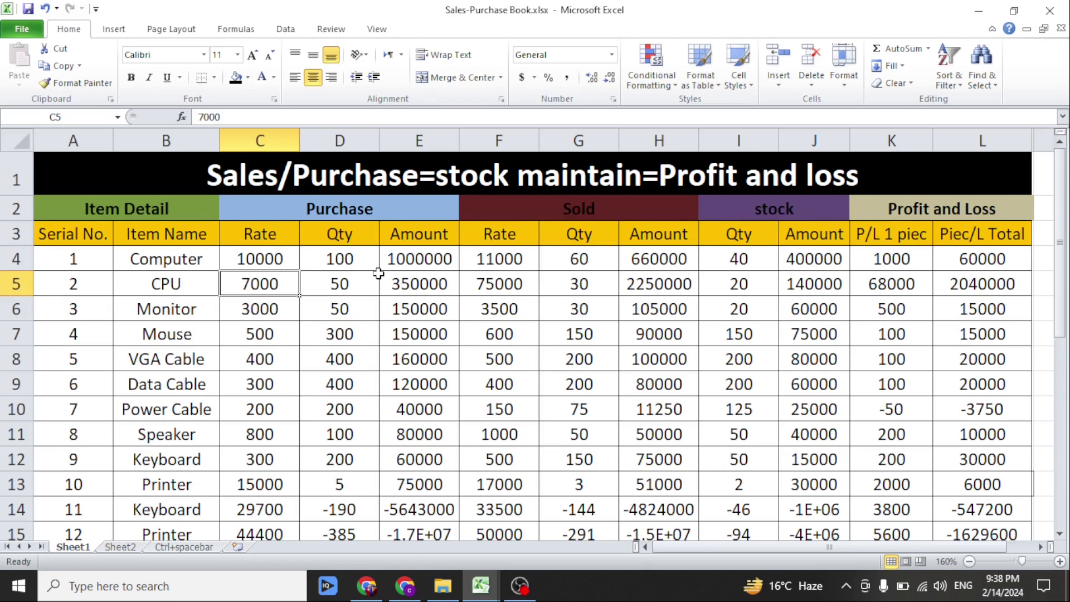
key(ctrl+z)
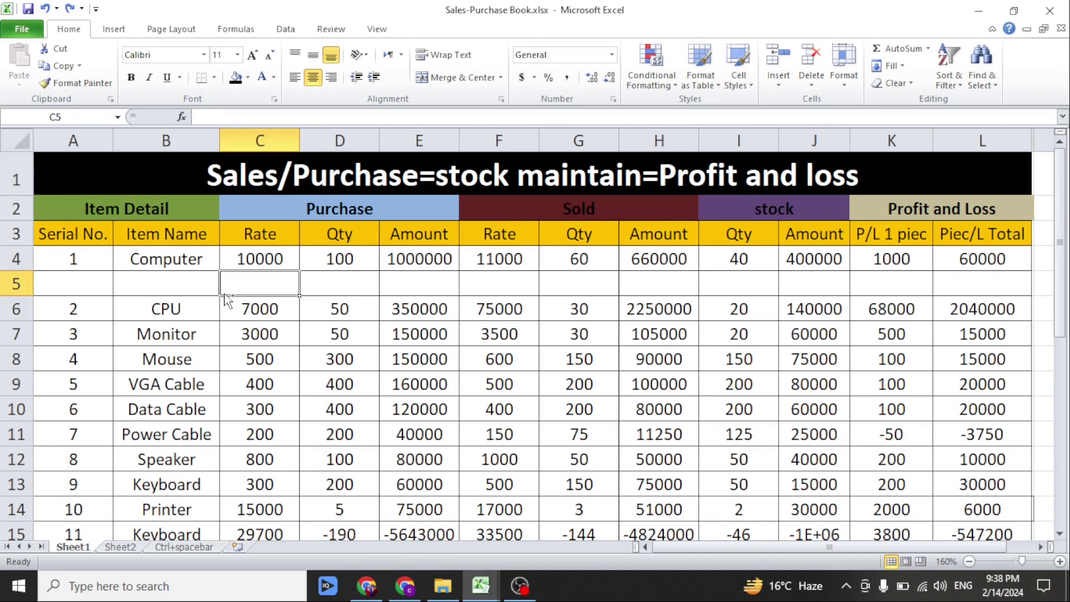
Delete the entire blank row 5 between the Computer and CPU rows using the Delete cells options.
key(ctrl+minus)
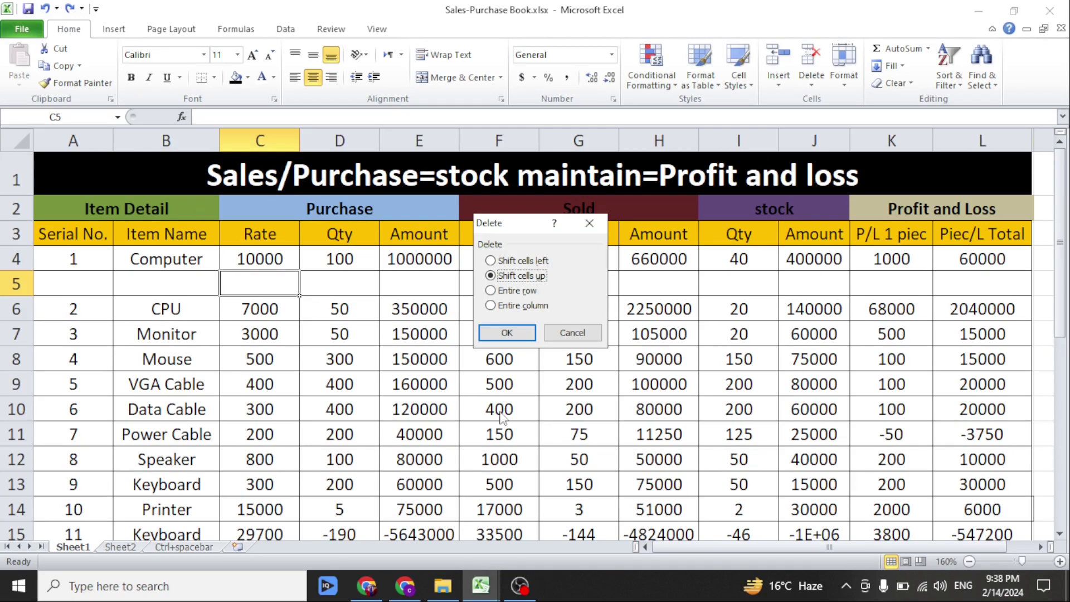
click(514, 291)
click(507, 333)
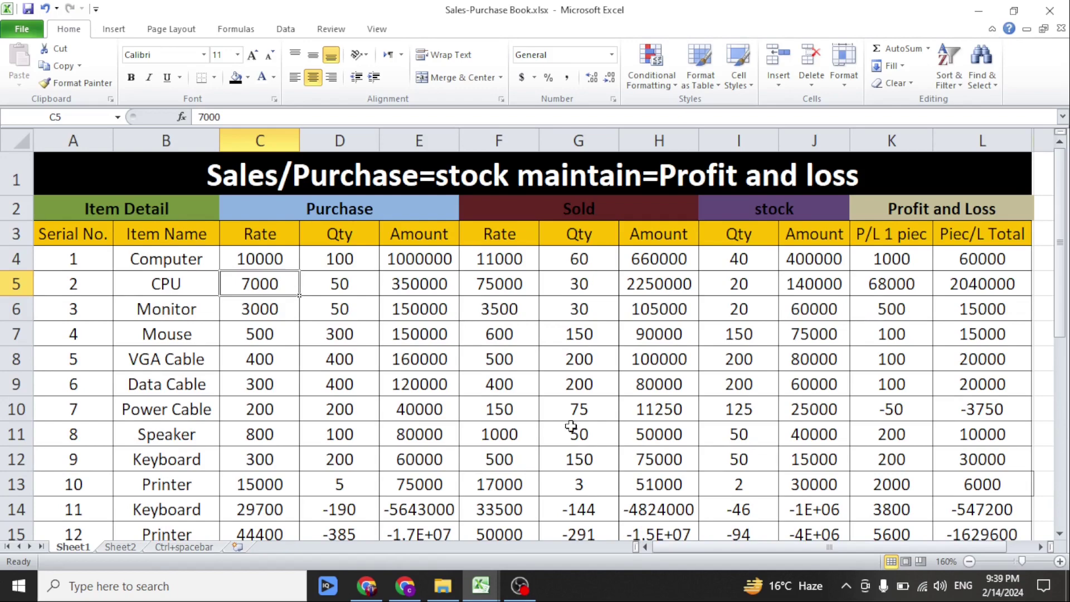
Read the column and row selection shortcuts in lessson 21.xlsx, and return to Sales-Purchase Book.xlsx on the Ctrl+spacebar sheet.
mouse_move(480, 588)
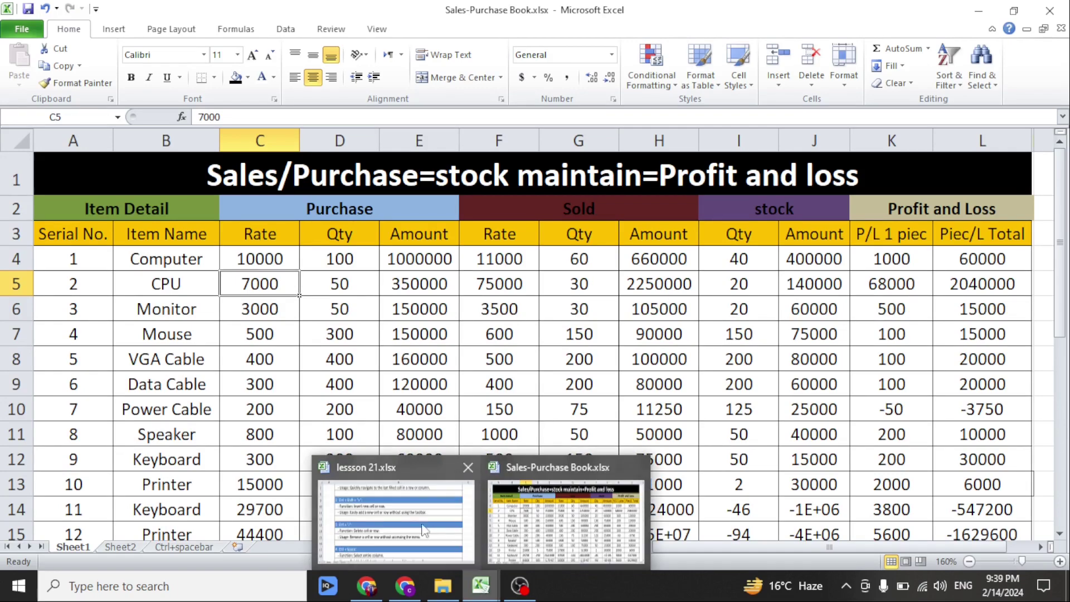
click(394, 519)
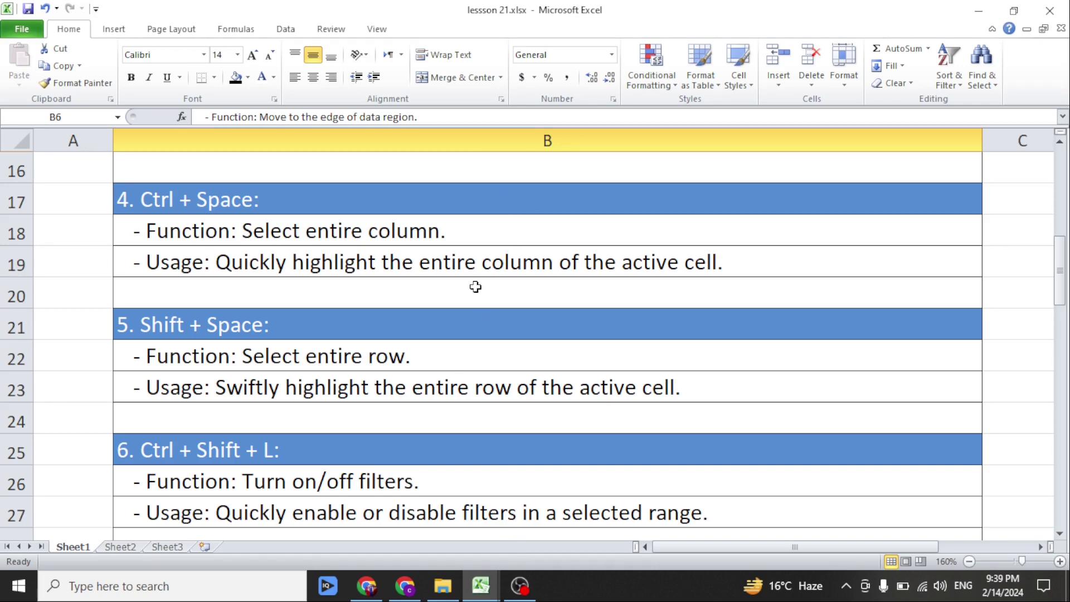
click(480, 586)
click(437, 510)
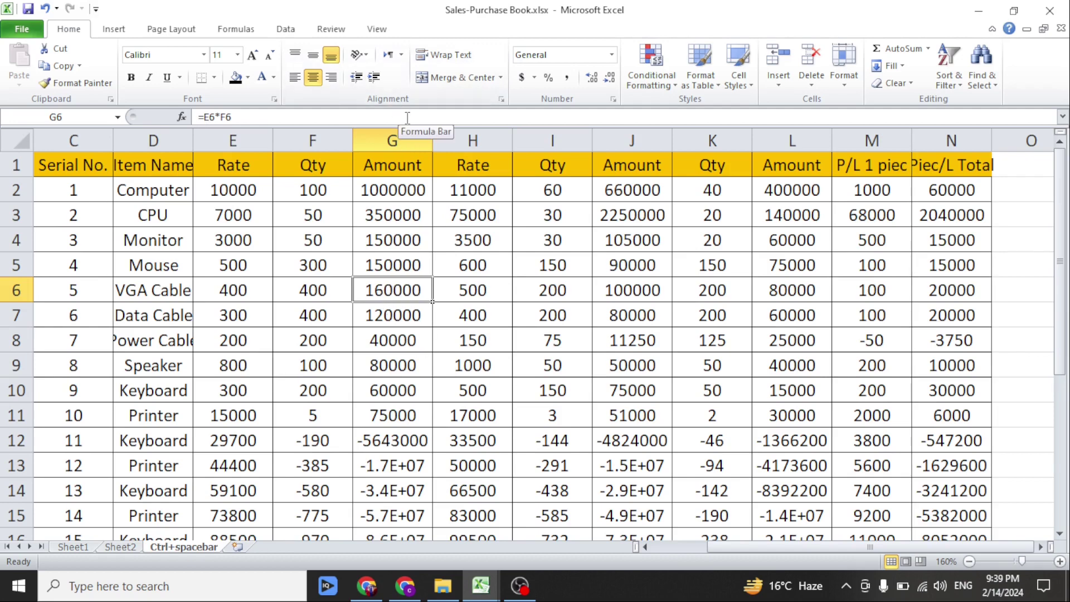
Select the entire Amount column G from cell G6 and look through the selection down the data.
scroll(387, 233, down, 9)
scroll(386, 233, up, 9)
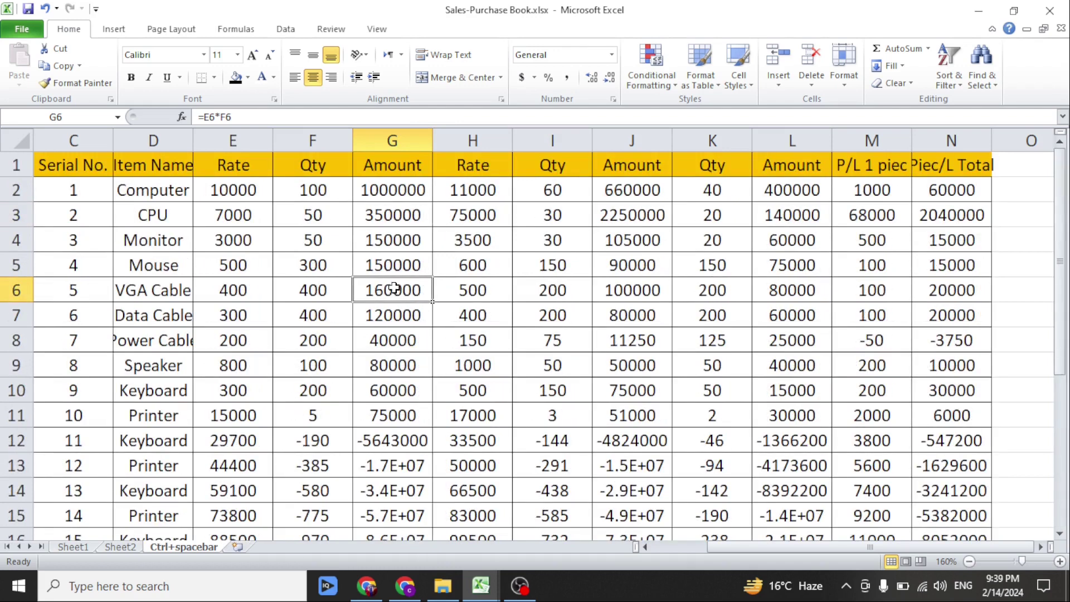
key(ctrl+space)
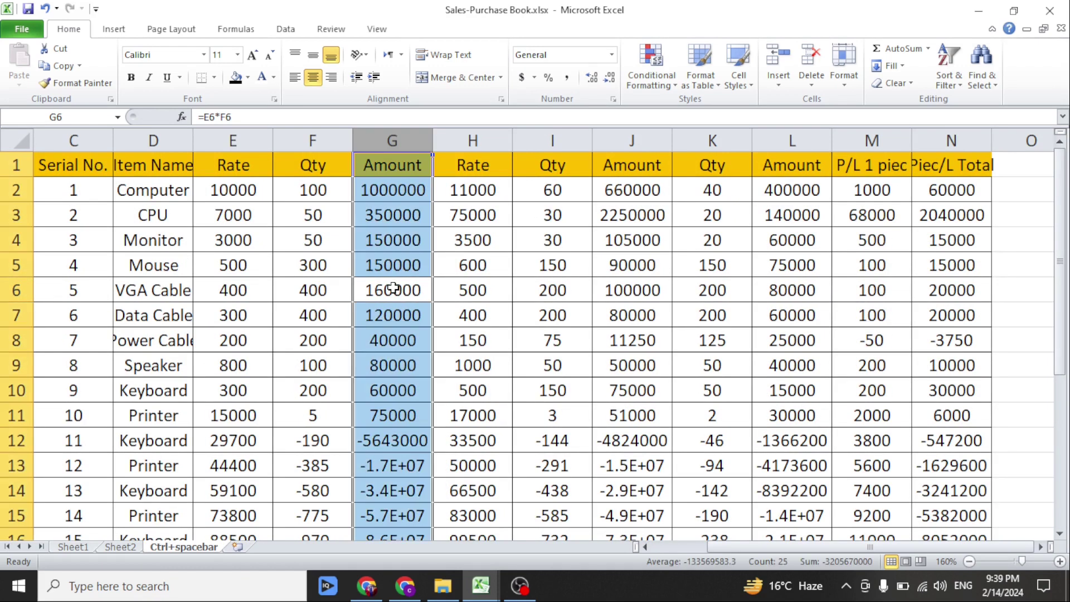
scroll(407, 289, down, 20)
scroll(410, 290, up, 8)
scroll(410, 291, up, 13)
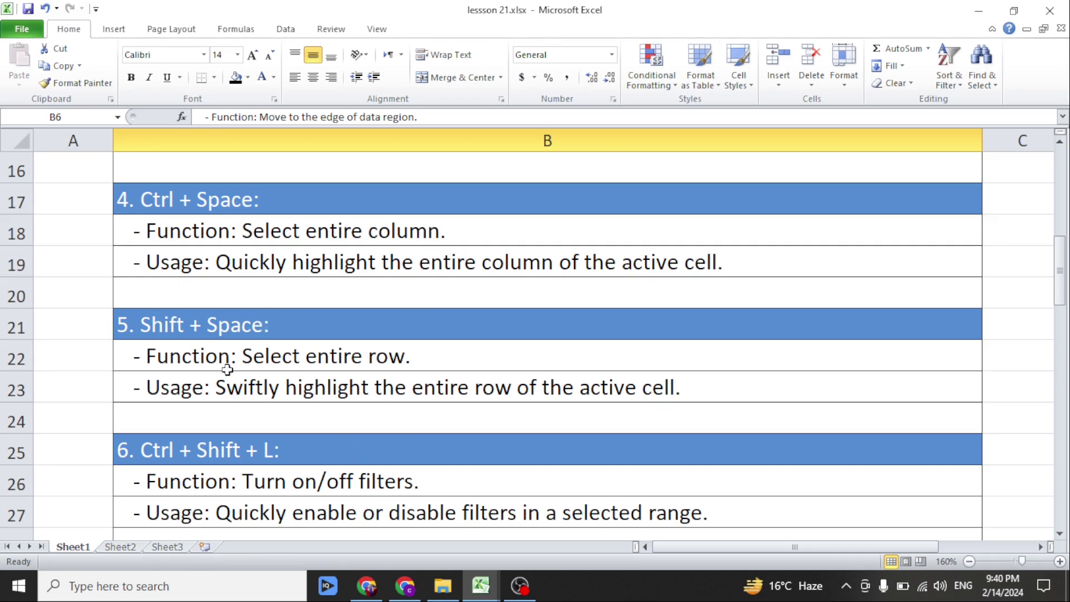
Switch back to Sales-Purchase Book.xlsx and select the entire header row 1 from the Serial No. cell C1.
mouse_move(478, 597)
click(565, 519)
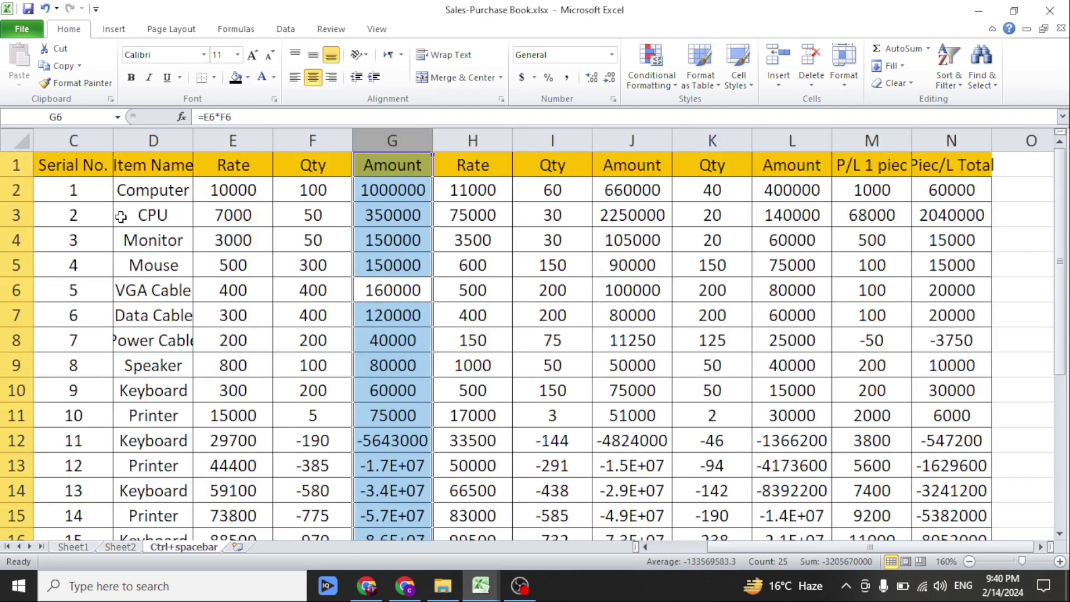
click(69, 166)
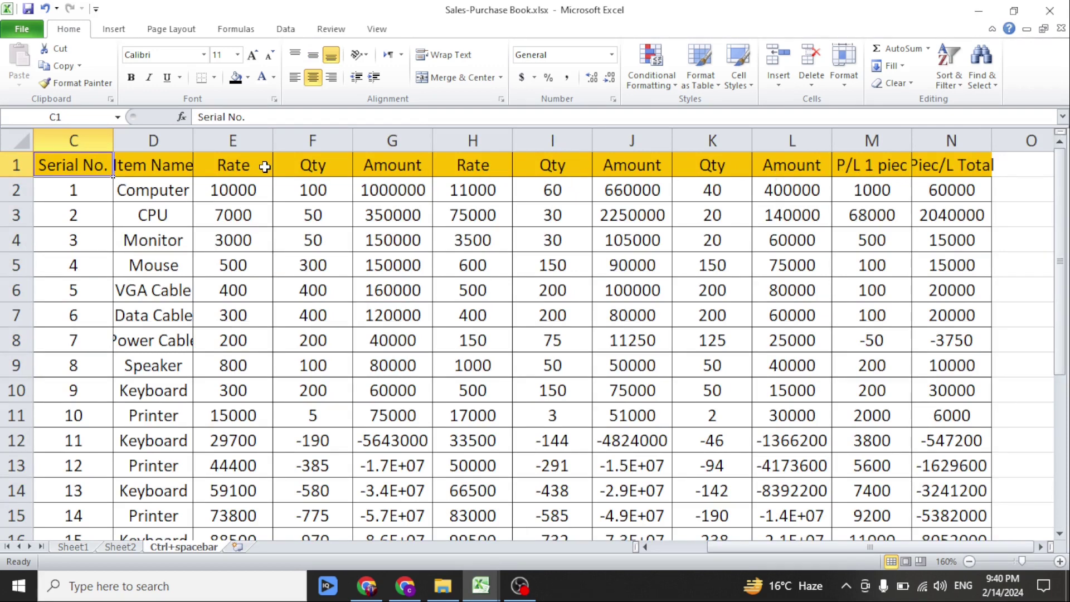
key(shift+space)
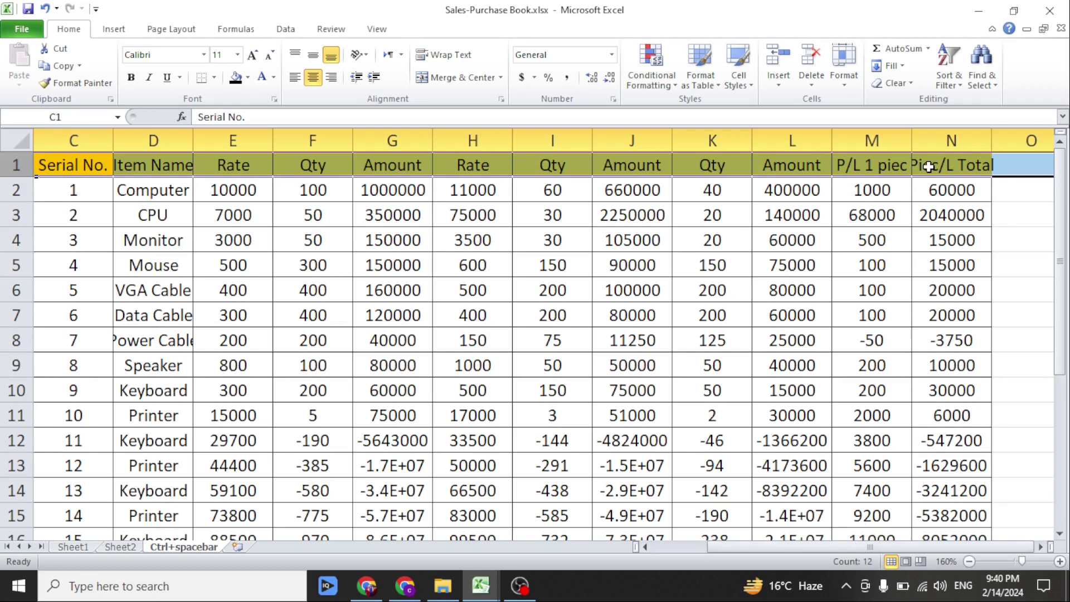
ctrl+scroll(1011, 232, down, 6)
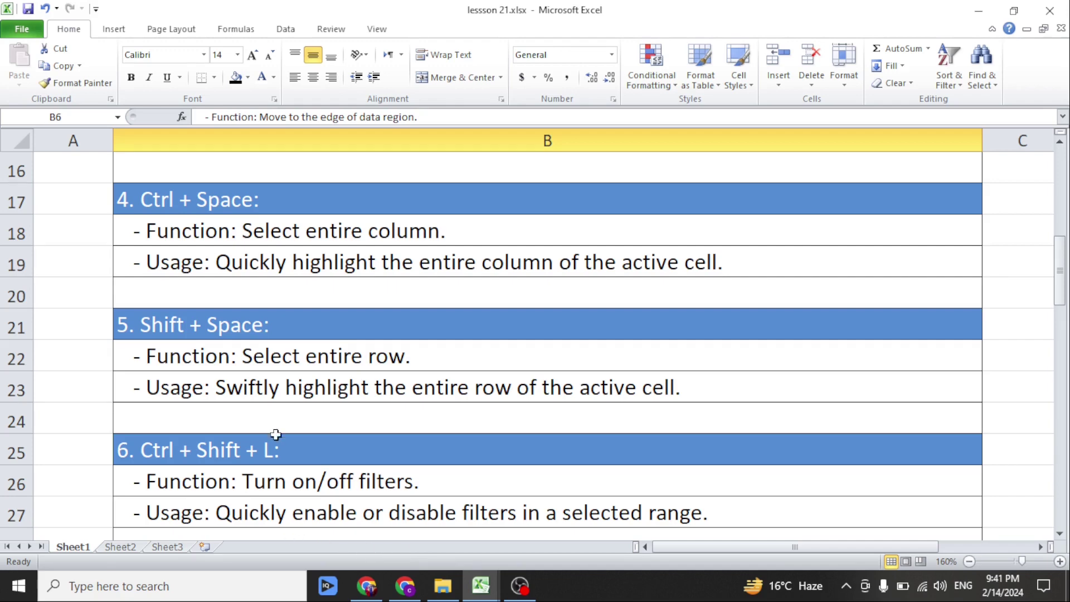
scroll(274, 431, down, 2)
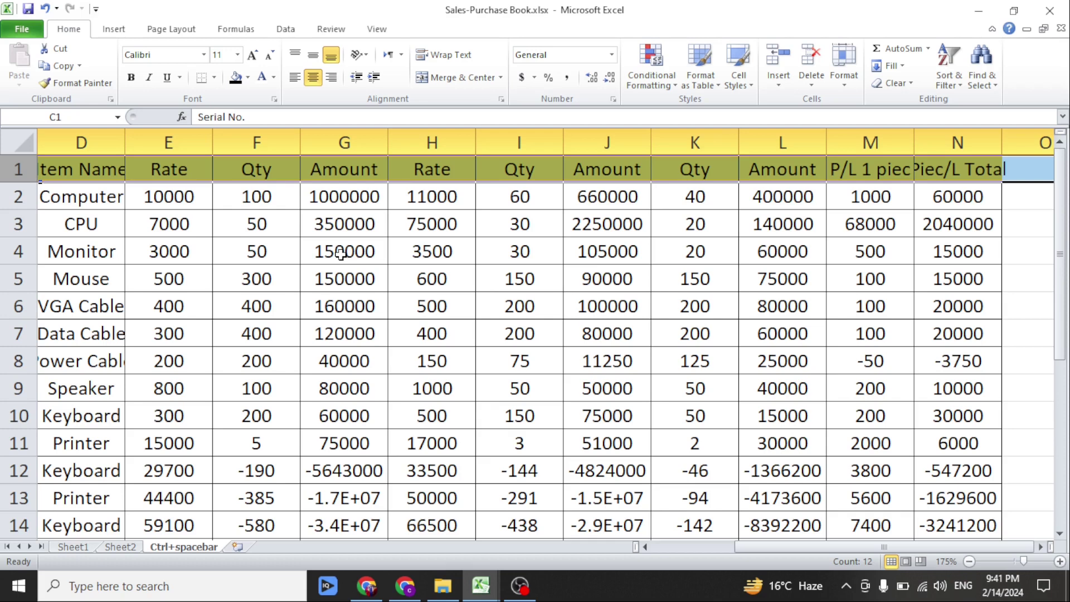
Turn on filters for the table on the Ctrl+spacebar sheet and filter the Item Name column to Computer only.
click(341, 253)
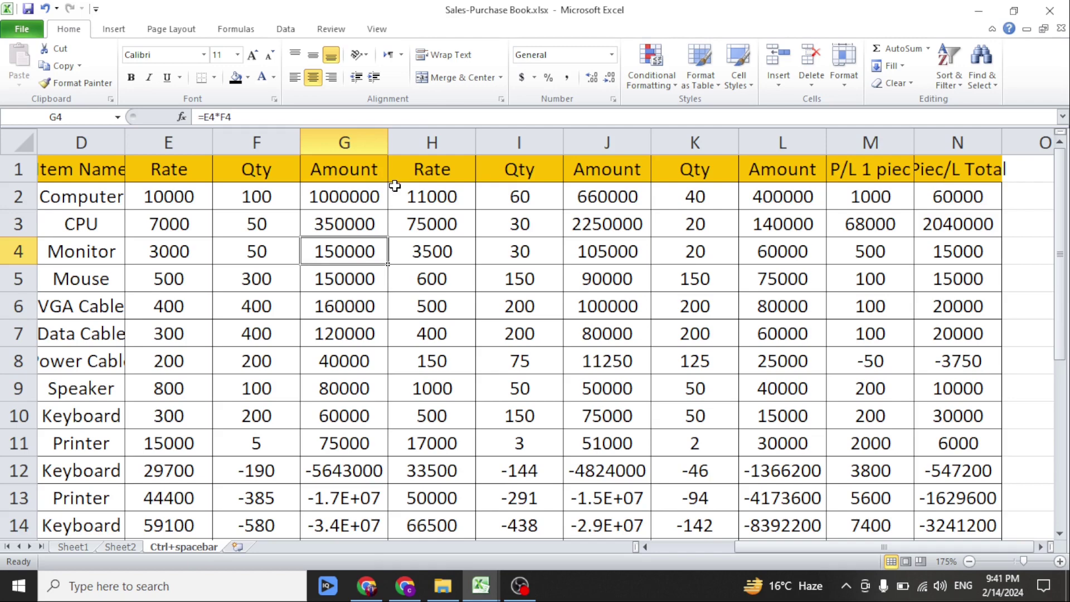
key(ctrl+shift+l)
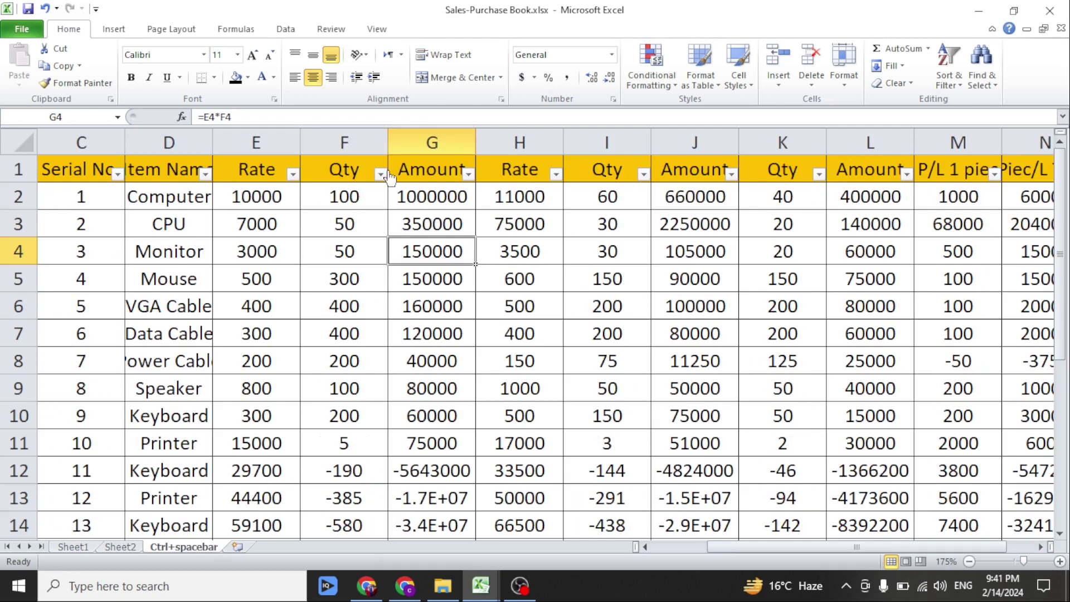
click(381, 174)
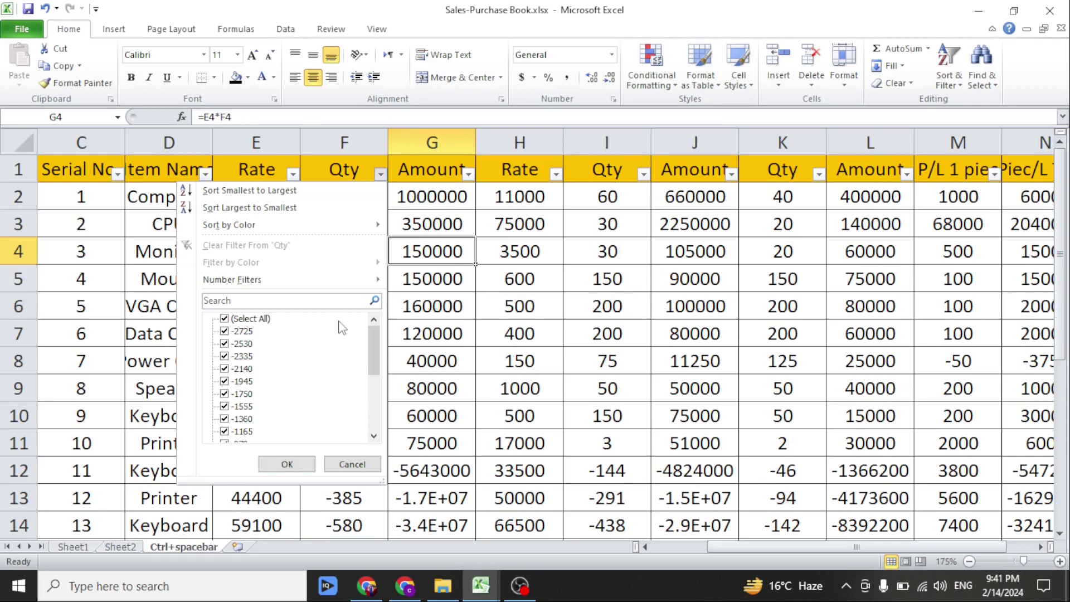
click(205, 175)
click(206, 175)
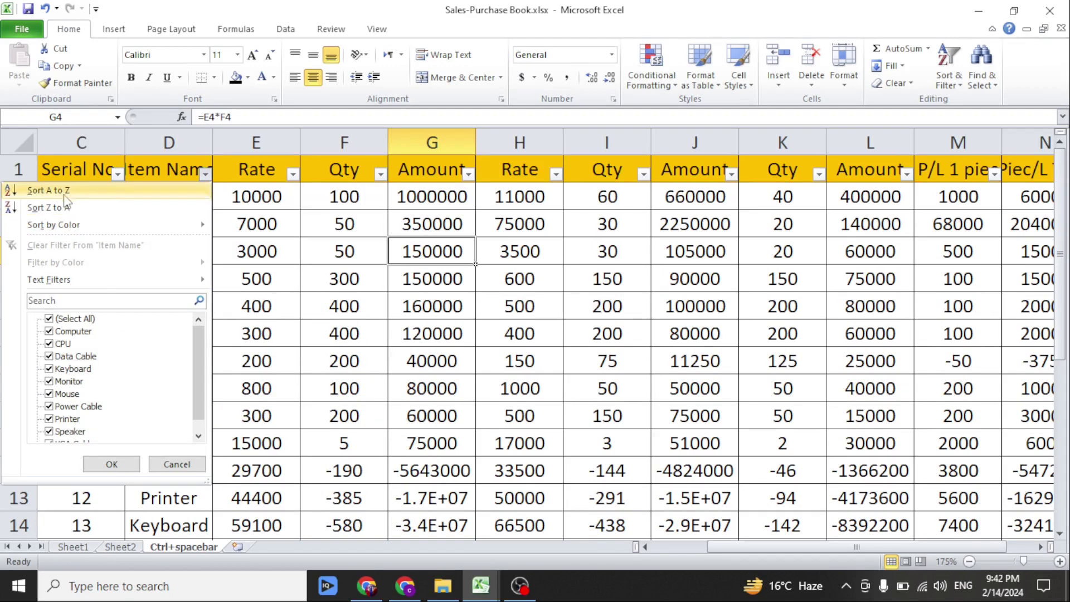
click(84, 321)
click(74, 332)
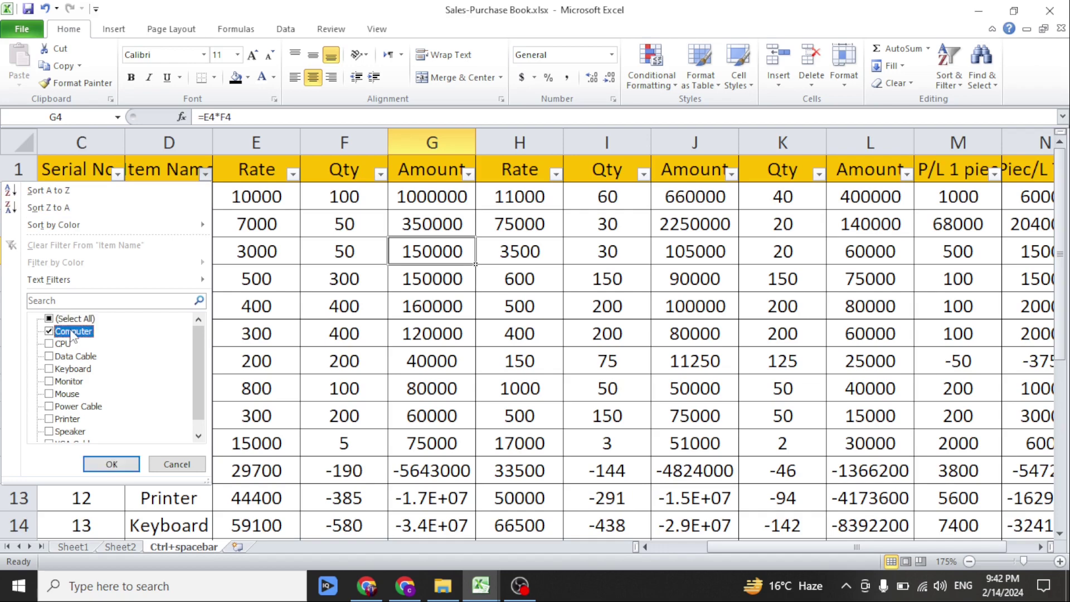
click(123, 466)
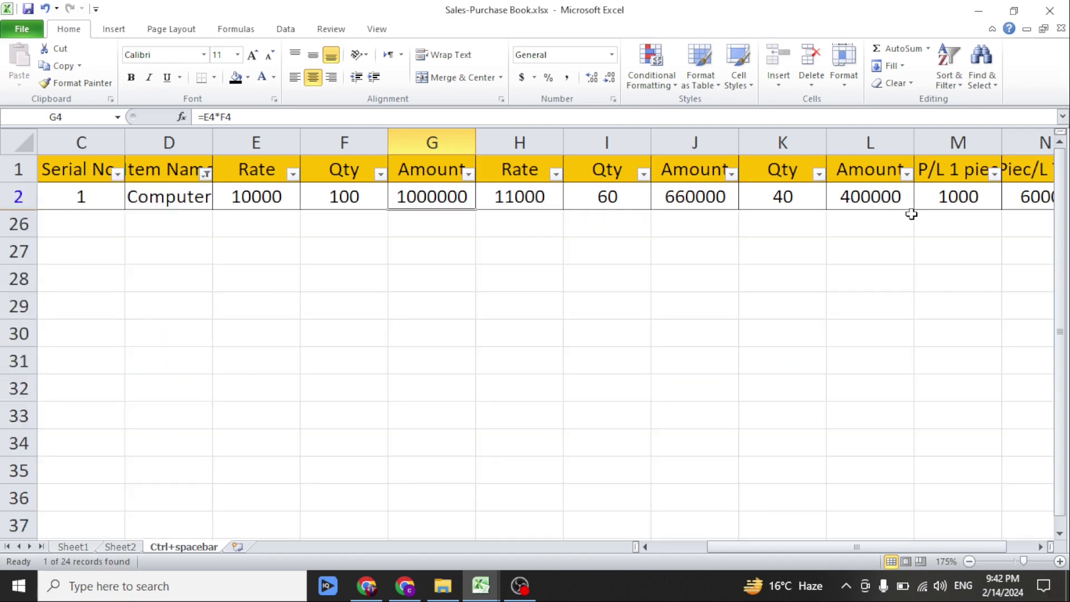
Clear the Item Name filter and turn off the table's filters.
click(205, 174)
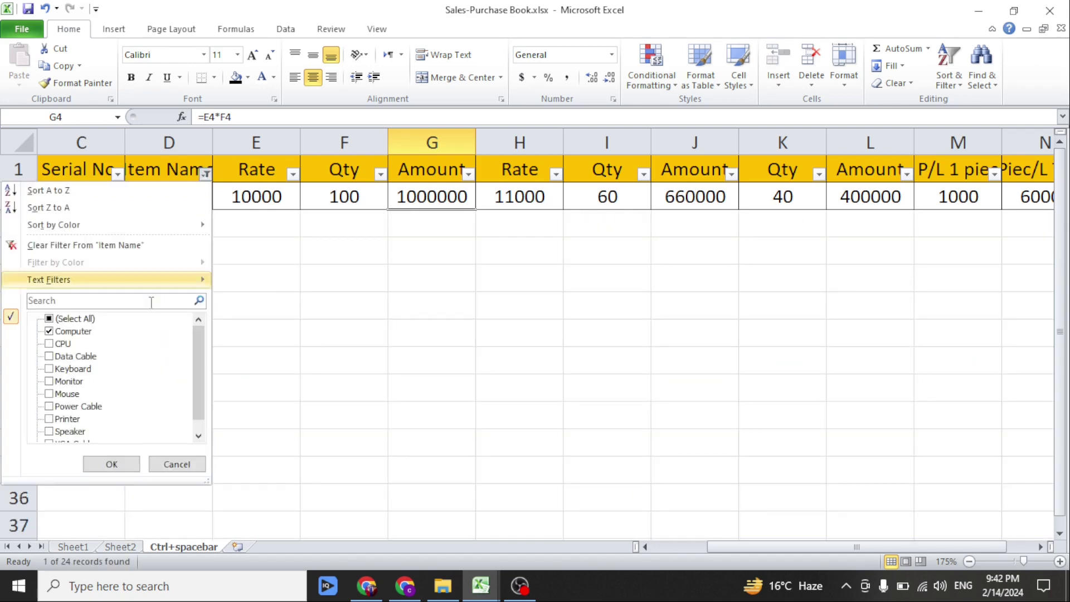
click(84, 245)
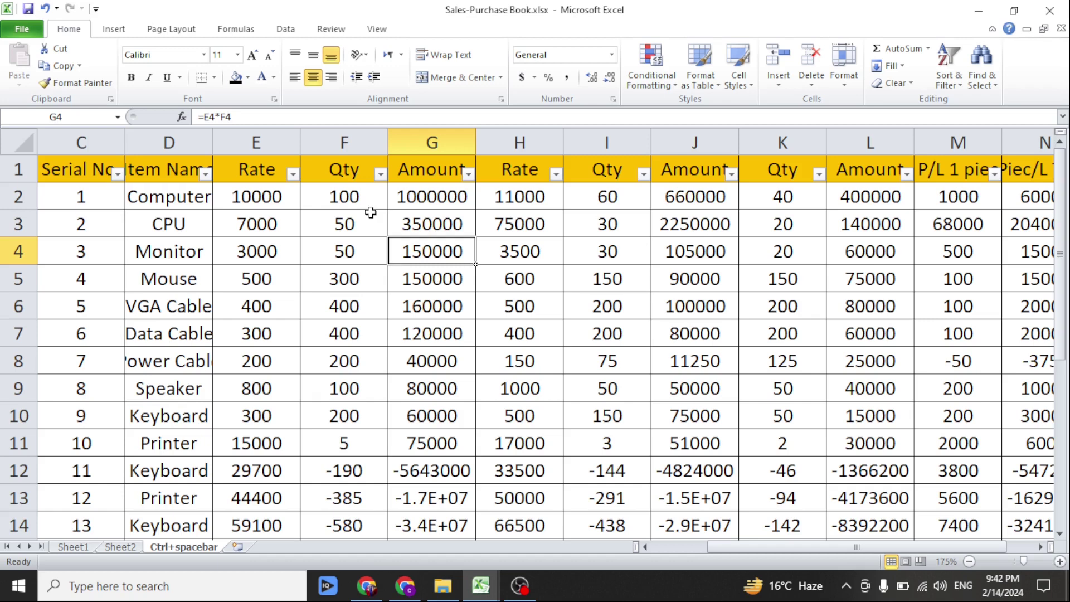
key(ctrl+shift+l)
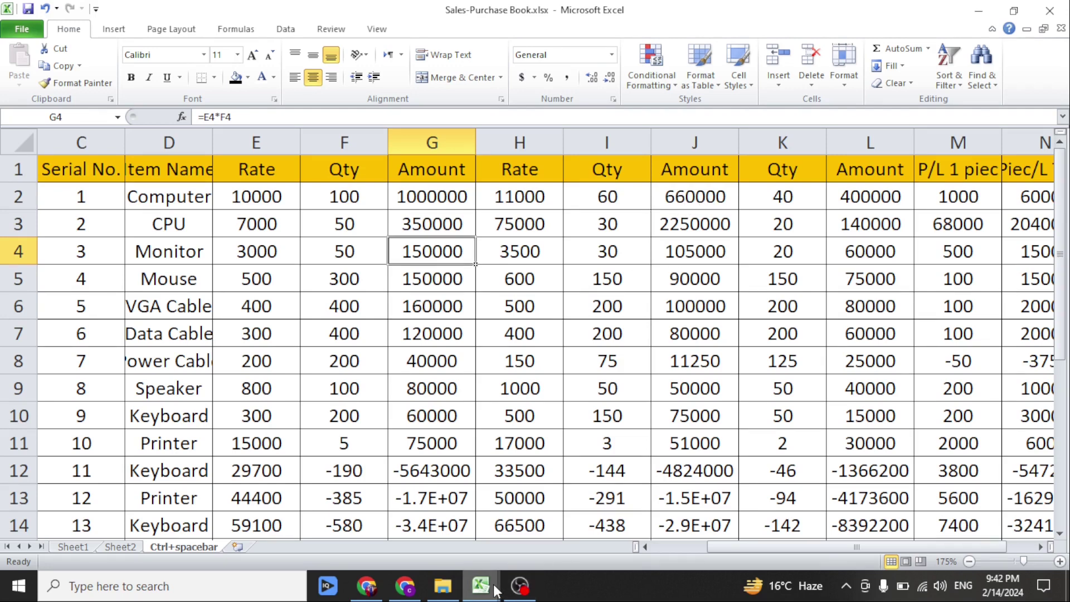
Check the next shortcut in lessson 21.xlsx, and apply the Currency format to the Sold Amount values from H4 down on Sheet1 of Sales-Purchase Book.xlsx.
mouse_move(494, 590)
click(397, 513)
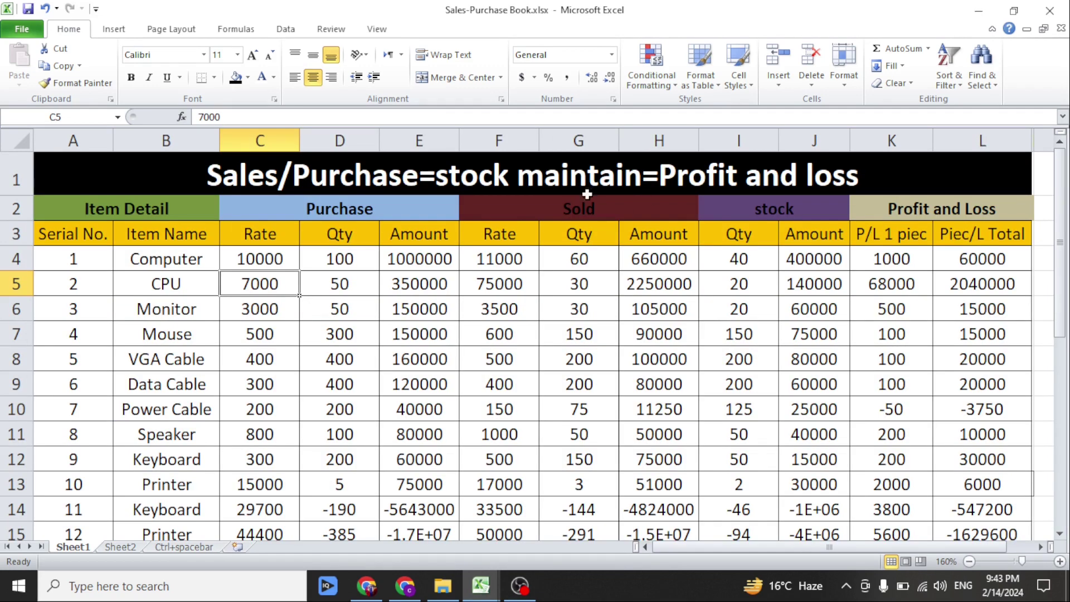
drag(658, 265, 662, 315)
click(659, 291)
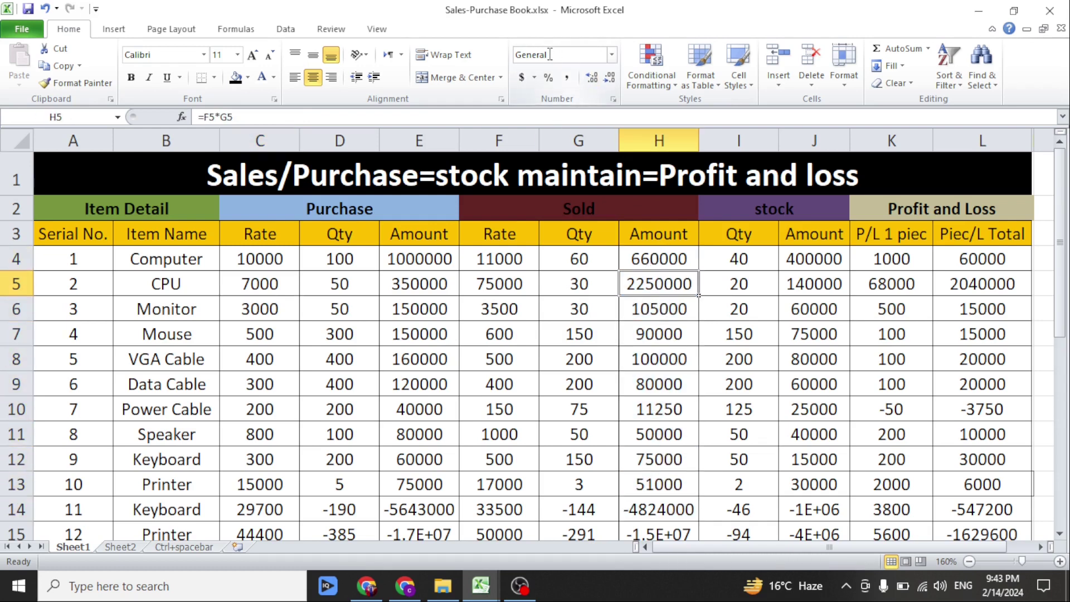
click(674, 265)
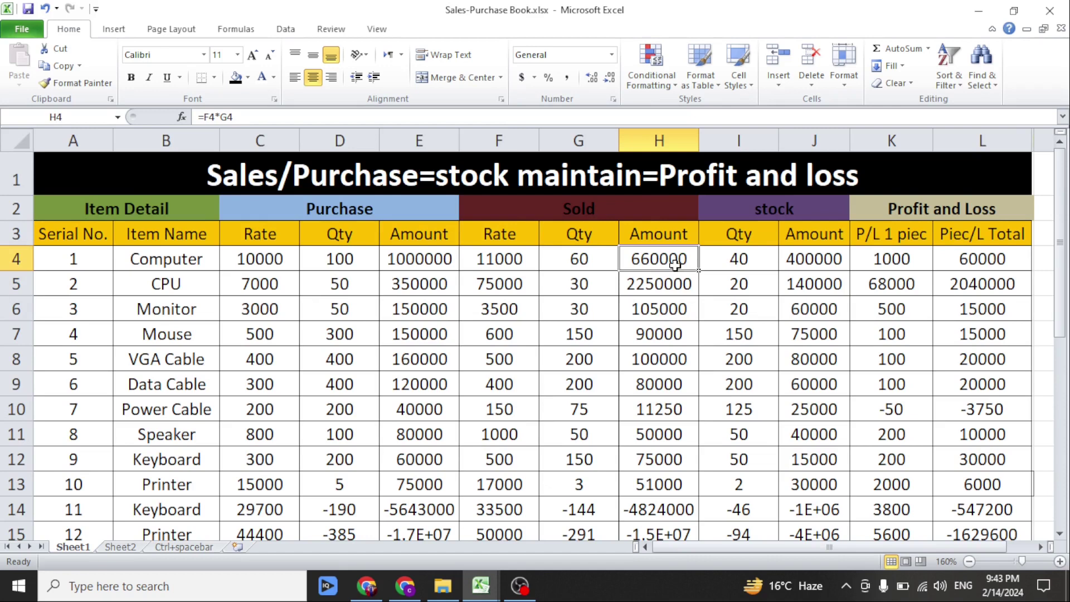
key(ctrl+shift+4)
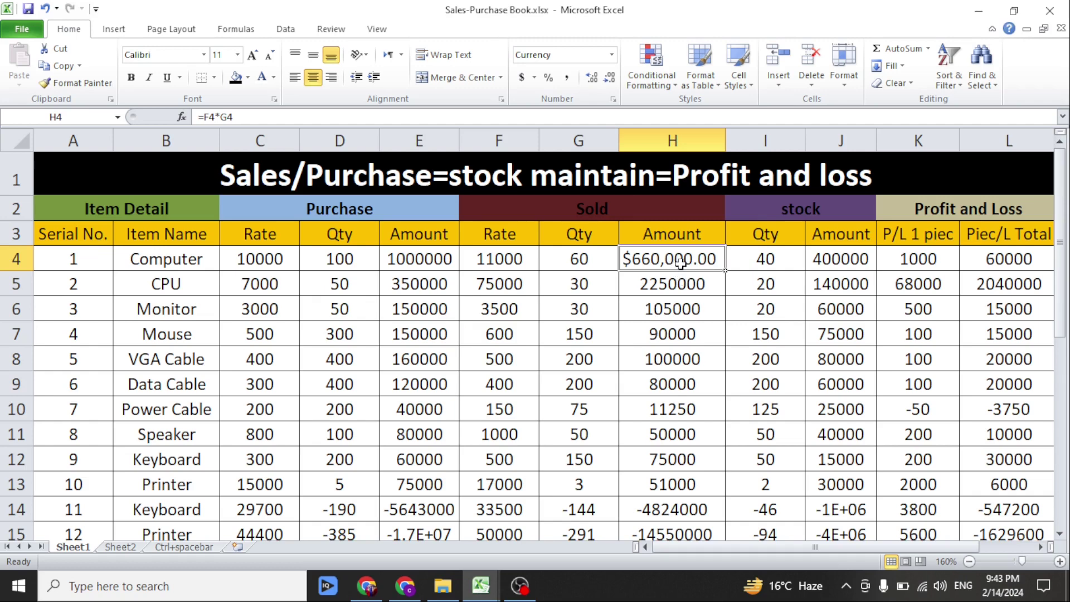
drag(671, 257, 672, 459)
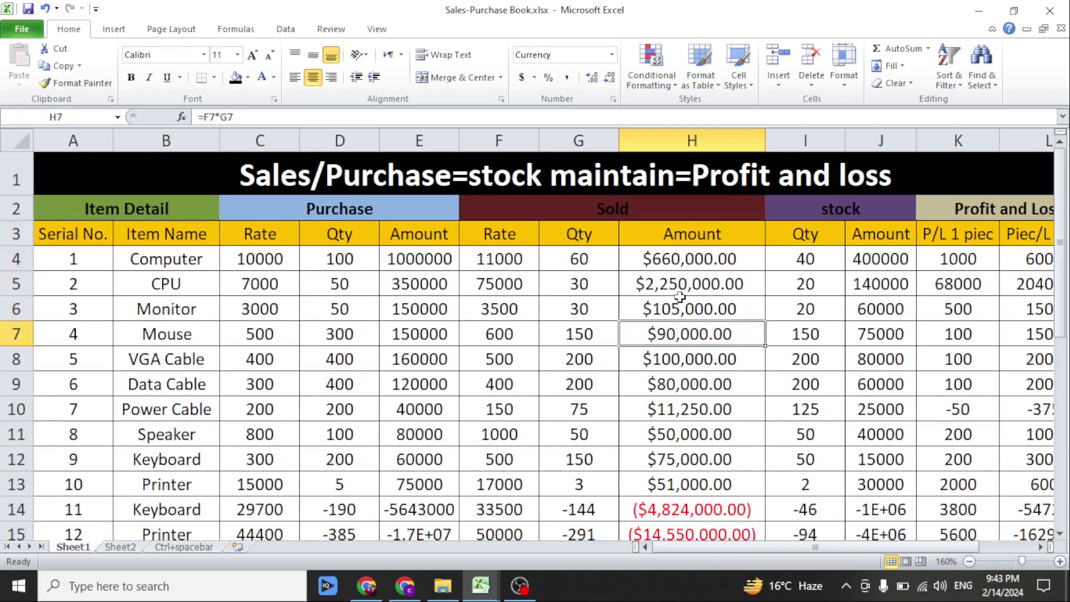
Switch to lessson 21.xlsx and read the entry on the Paste Special shortcut.
mouse_move(481, 586)
click(399, 506)
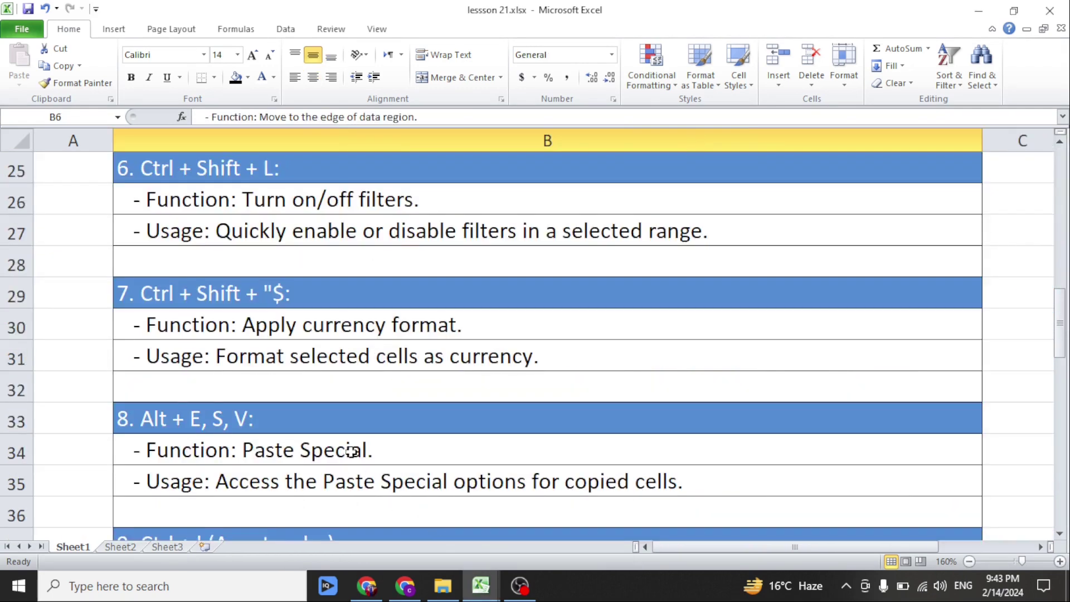
scroll(357, 457, down, 1)
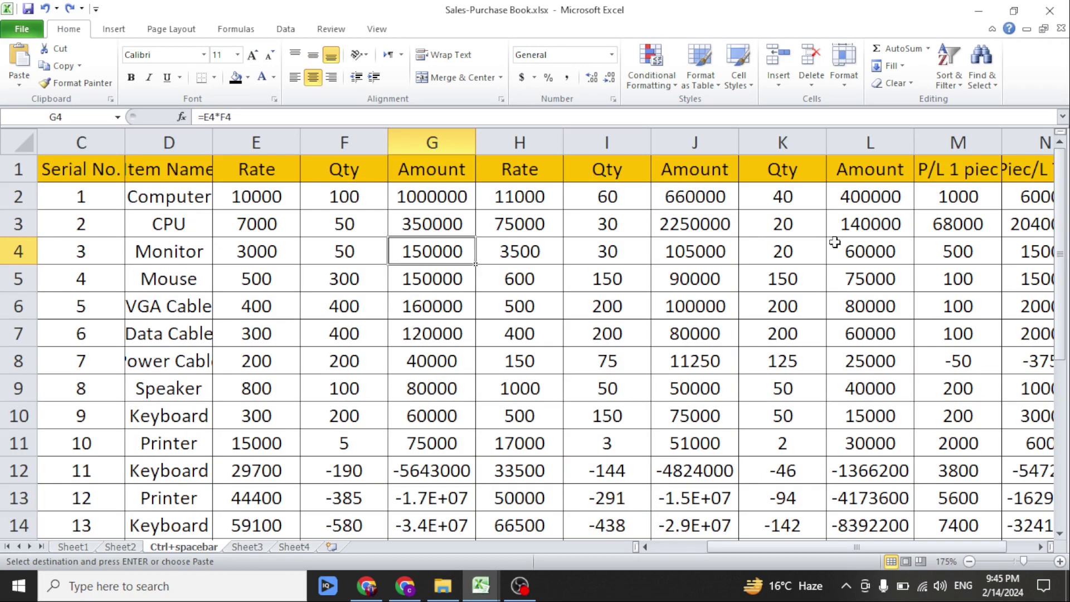
Inspect the formula in the Computer row's stock Qty cell K2 on the Ctrl+spacebar sheet of Sales-Purchase Book.xlsx.
click(776, 195)
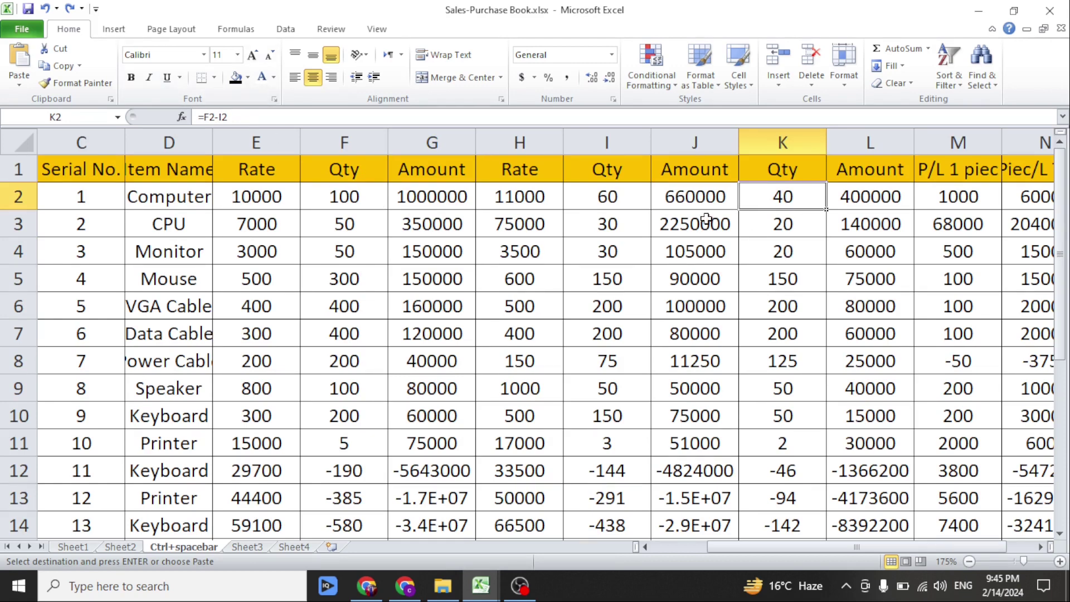
double_click(778, 197)
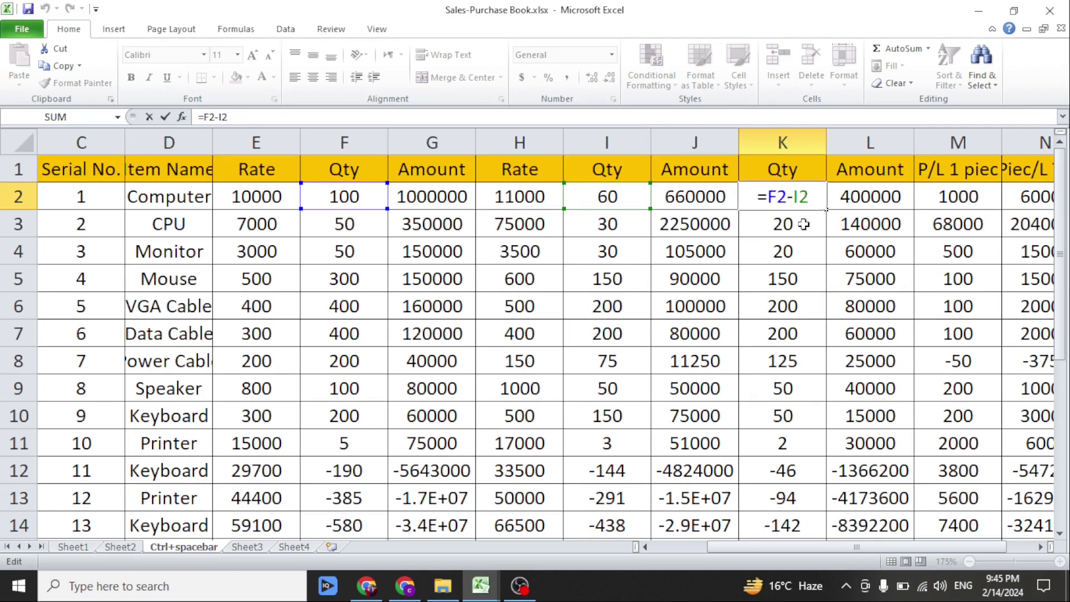
click(794, 276)
Copy the stock Qty cells K2:K11 and paste them normally into Sheet4 starting at G16.
drag(787, 196, 787, 447)
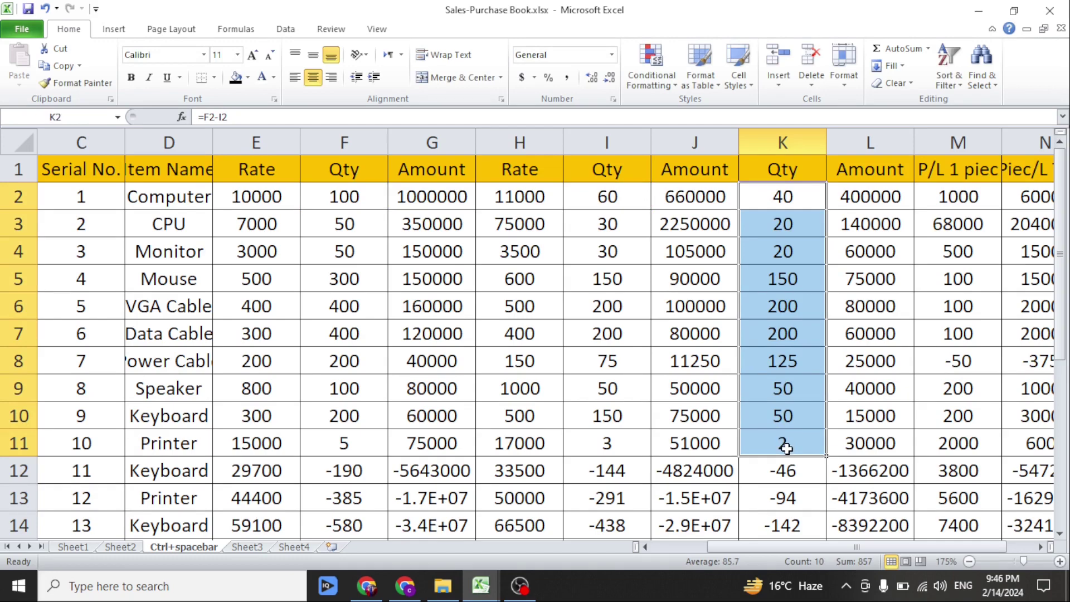
key(ctrl+c)
key(ctrl+Page_Down)
key(ctrl+Page_Down)
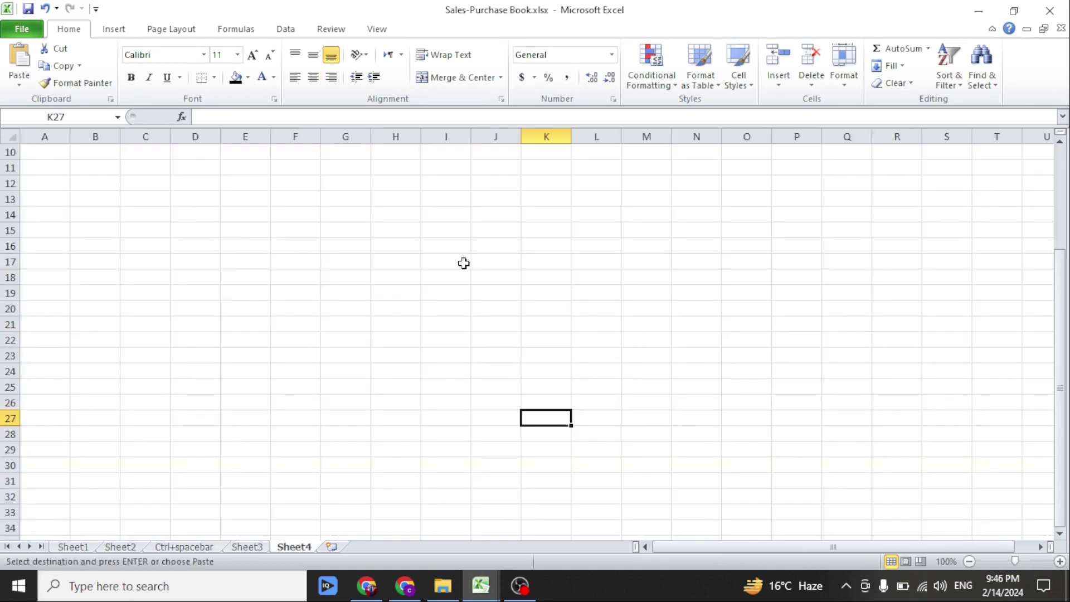
click(344, 249)
key(ctrl+v)
key(ctrl)
key(ctrl)
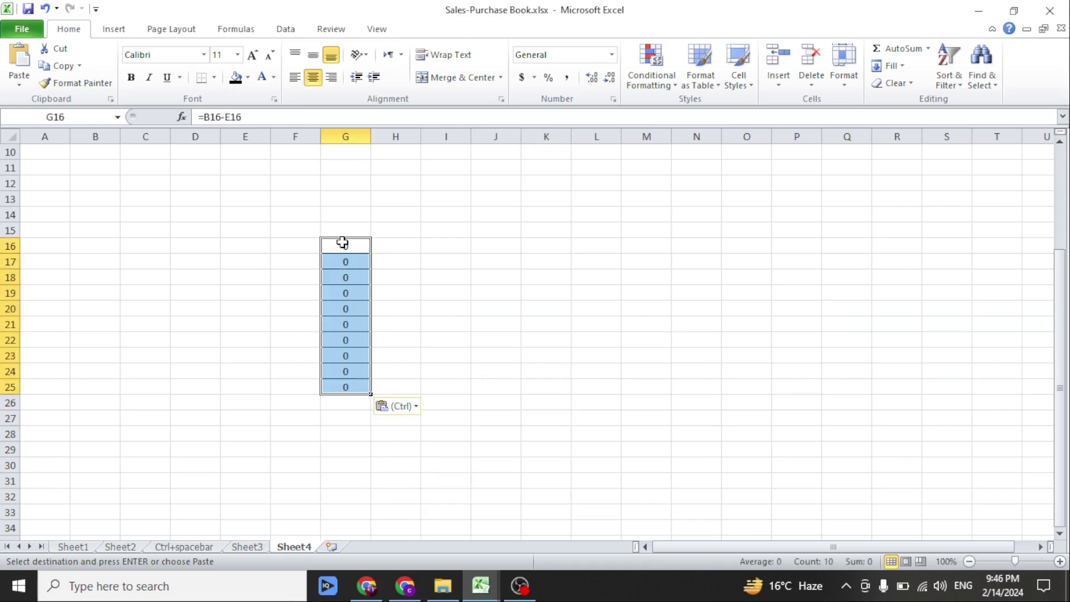
Examine the formulas in the pasted cells G16:G25 on Sheet4.
click(336, 290)
click(339, 258)
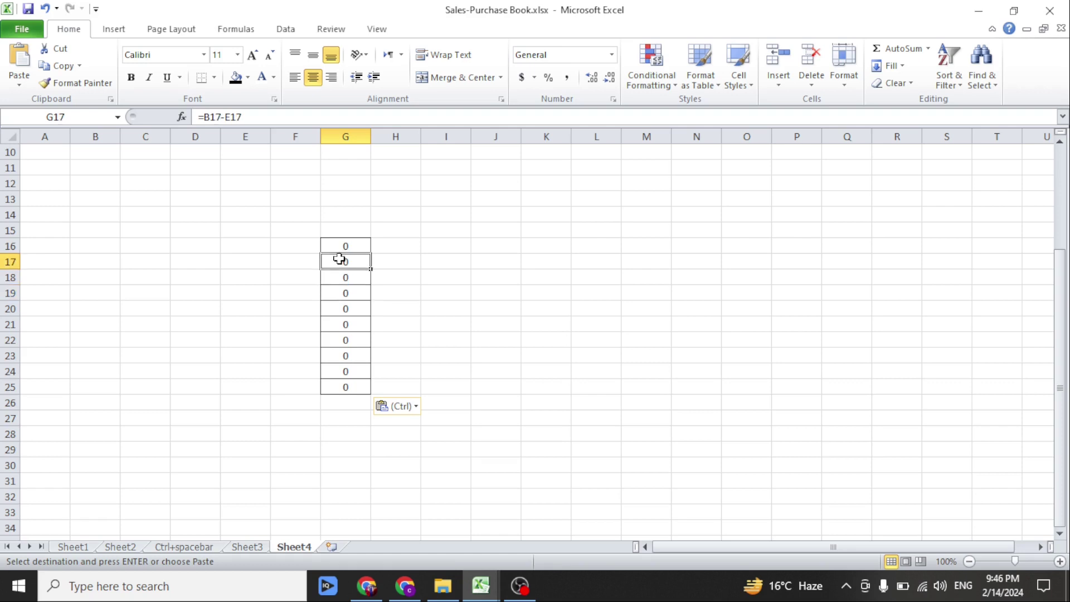
drag(344, 243, 352, 386)
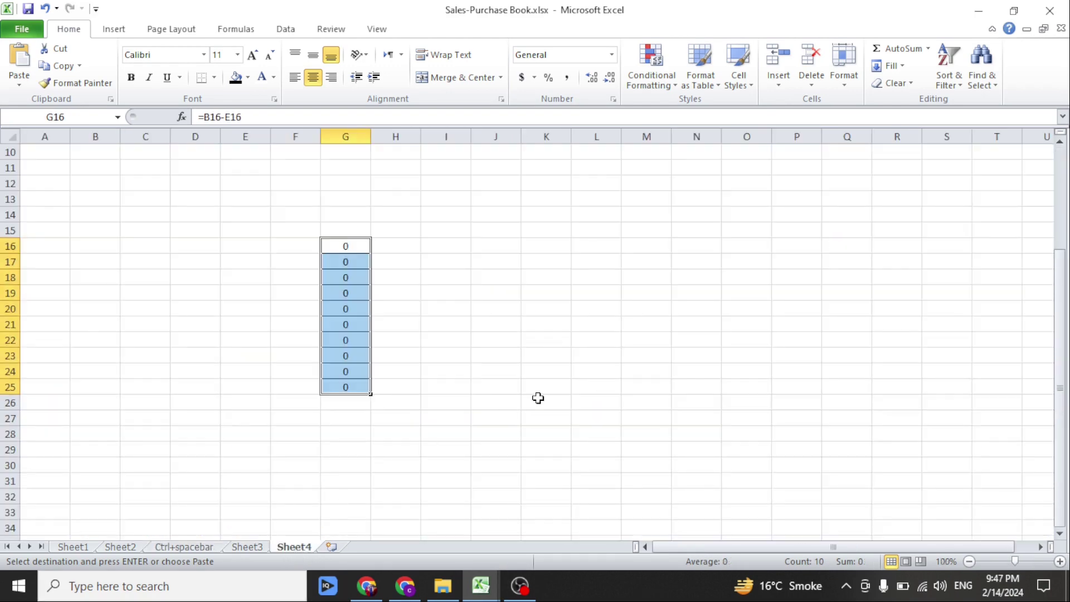
Paste the copied Qty cells at K22 on Sheet4 with Paste Special, using the Values option.
click(584, 296)
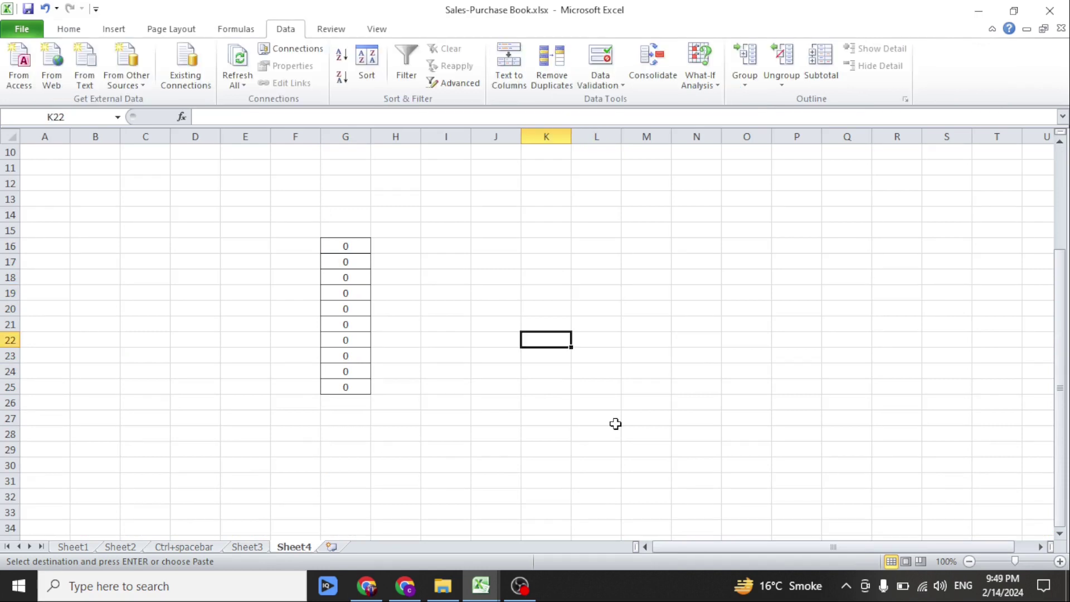
key(alt+e)
key(s)
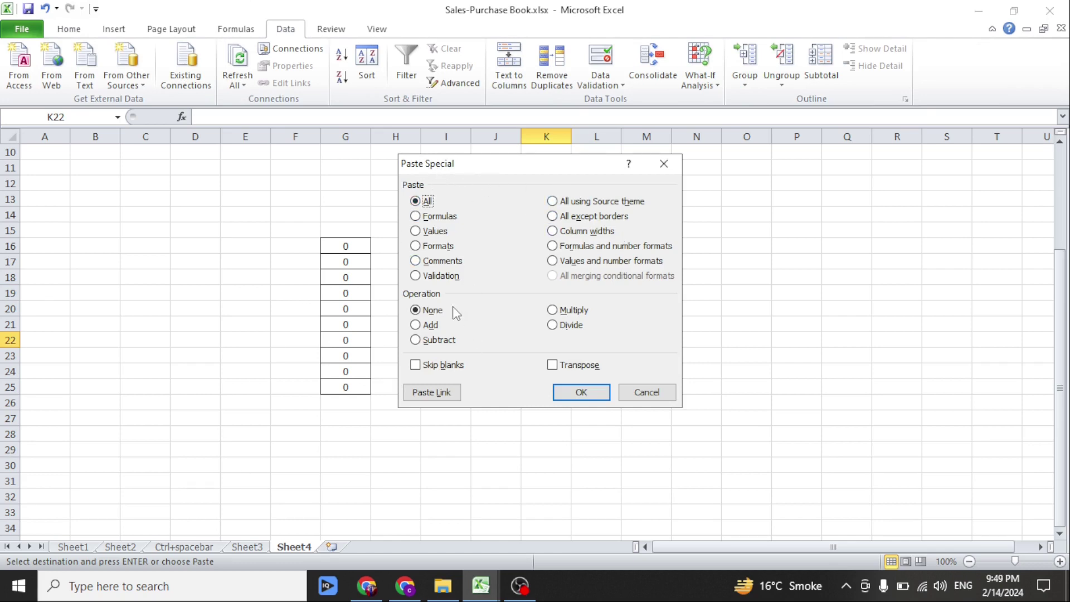
click(431, 232)
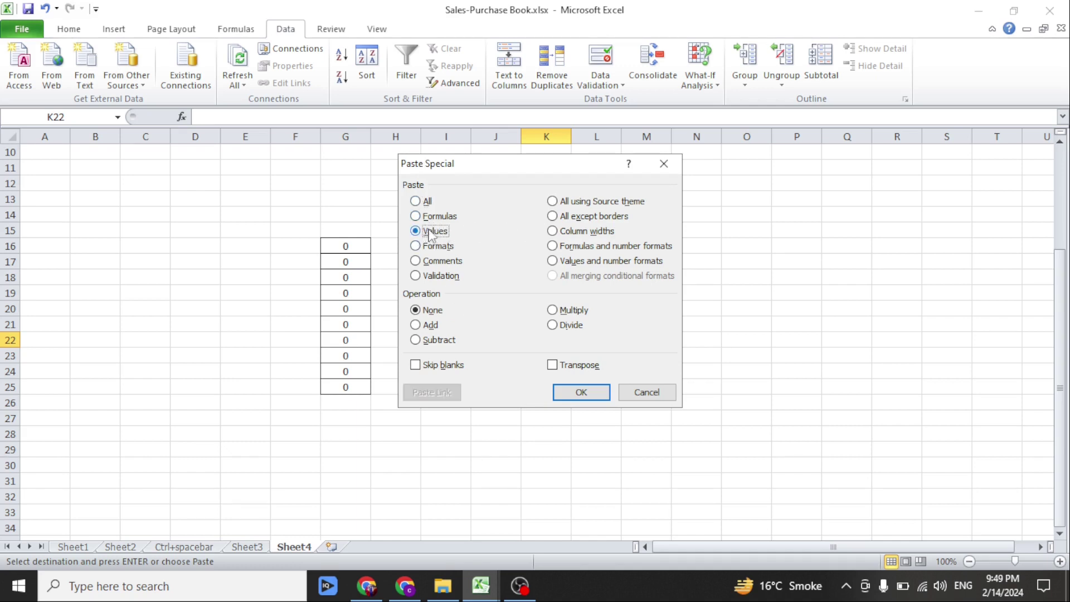
click(574, 392)
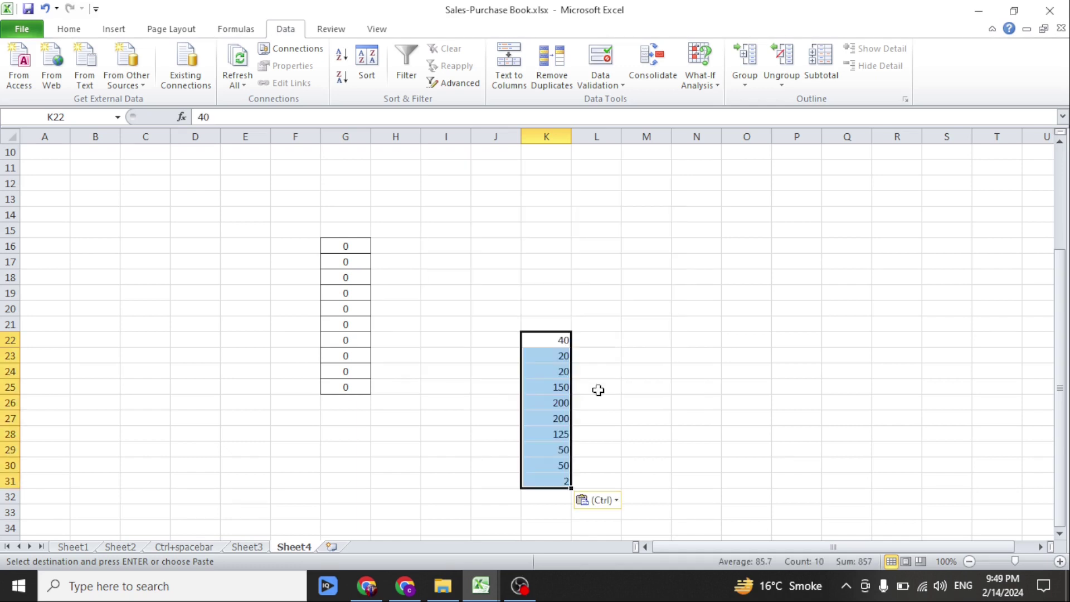
Go through the pasted cells in column K, from K22 down, to check whether they hold plain values or formulas.
key(Right)
key(Left)
key(Down)
key(Down)
key(Down)
key(Down)
key(Down)
key(Down)
key(Down)
key(Down)
click(555, 387)
click(556, 370)
click(559, 357)
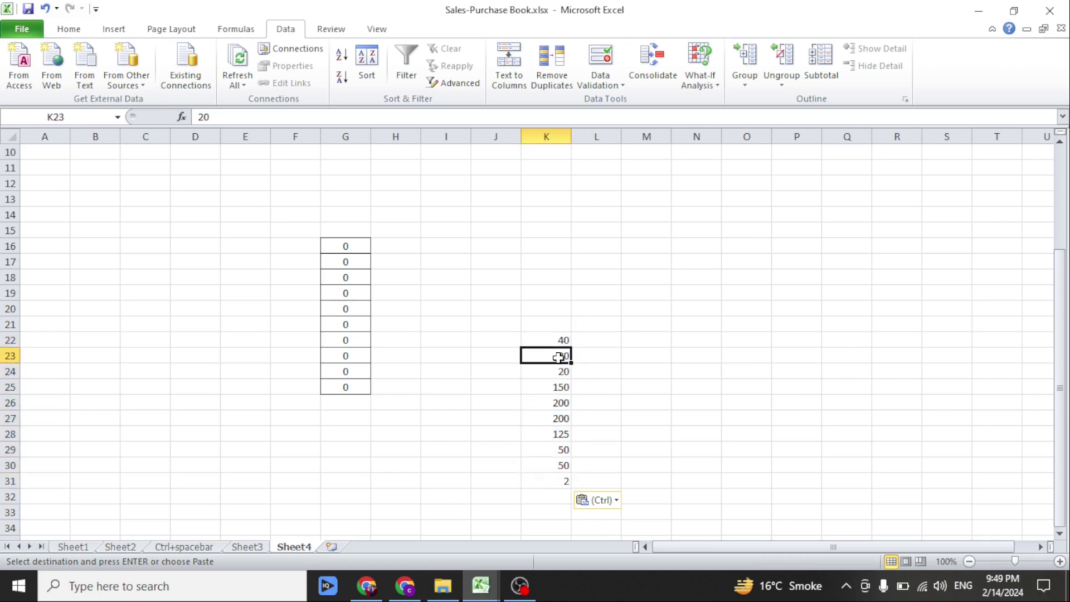
click(554, 338)
click(557, 387)
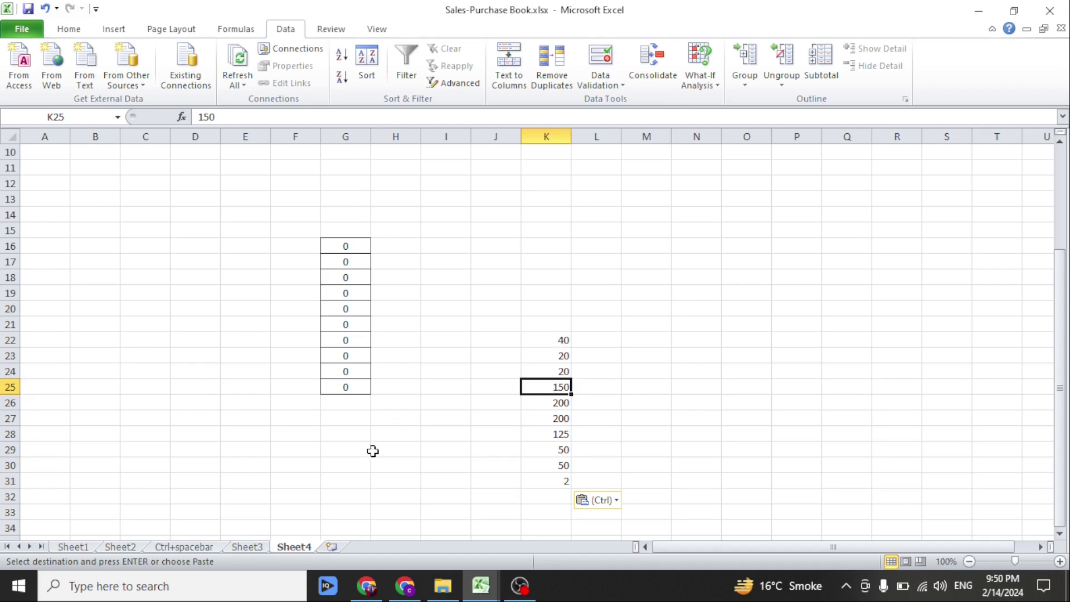
Paste the copied Qty cells K2:K11 as a row starting at E28 on the Ctrl+spacebar sheet, using Paste Special with Transpose.
click(186, 547)
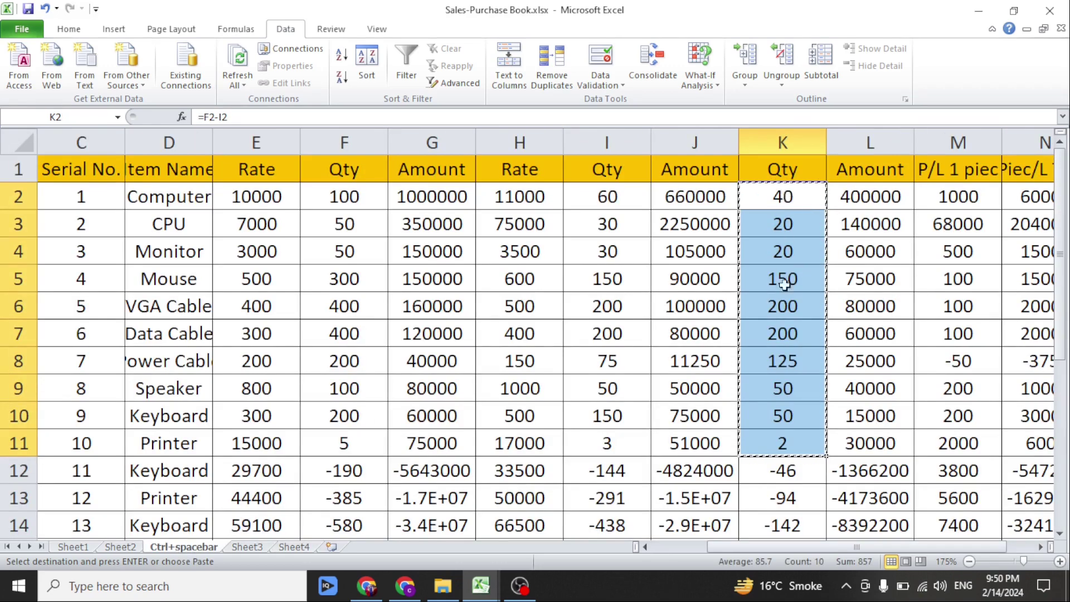
scroll(784, 390, down, 5)
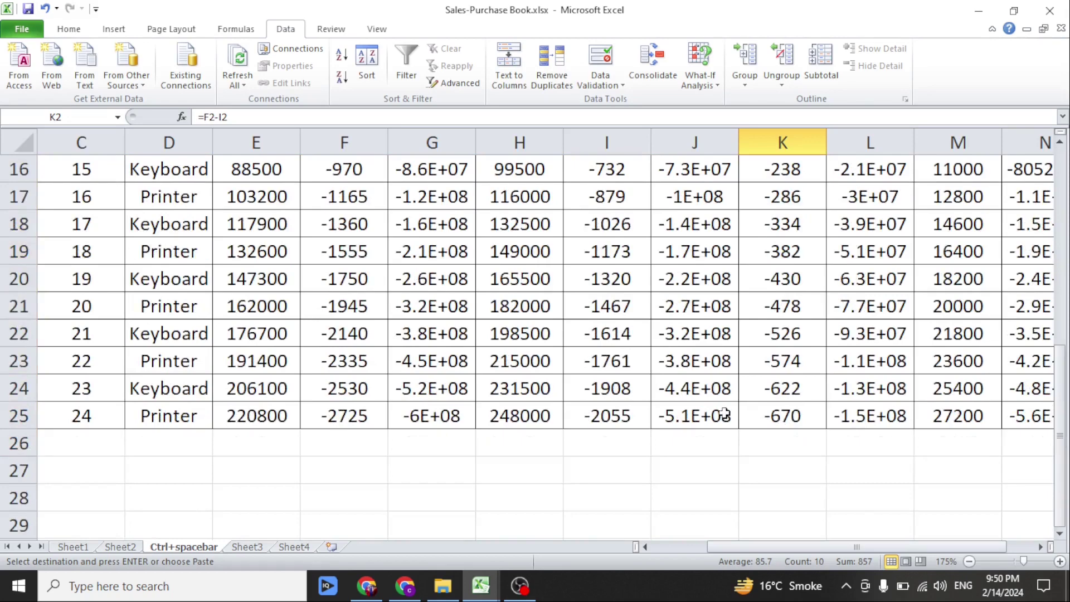
scroll(736, 346, up, 5)
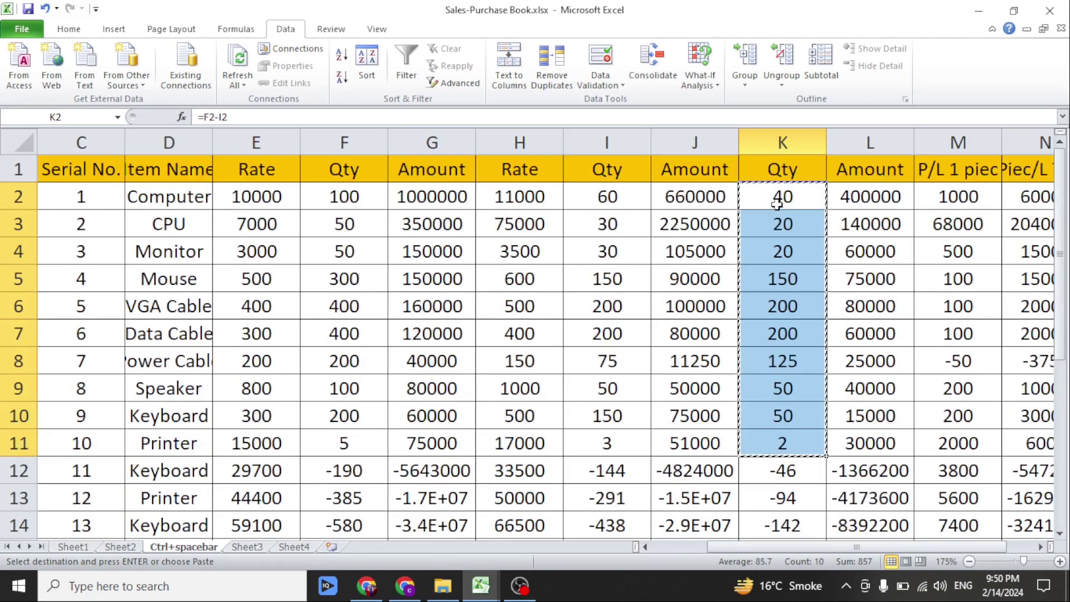
scroll(781, 290, down, 6)
click(286, 415)
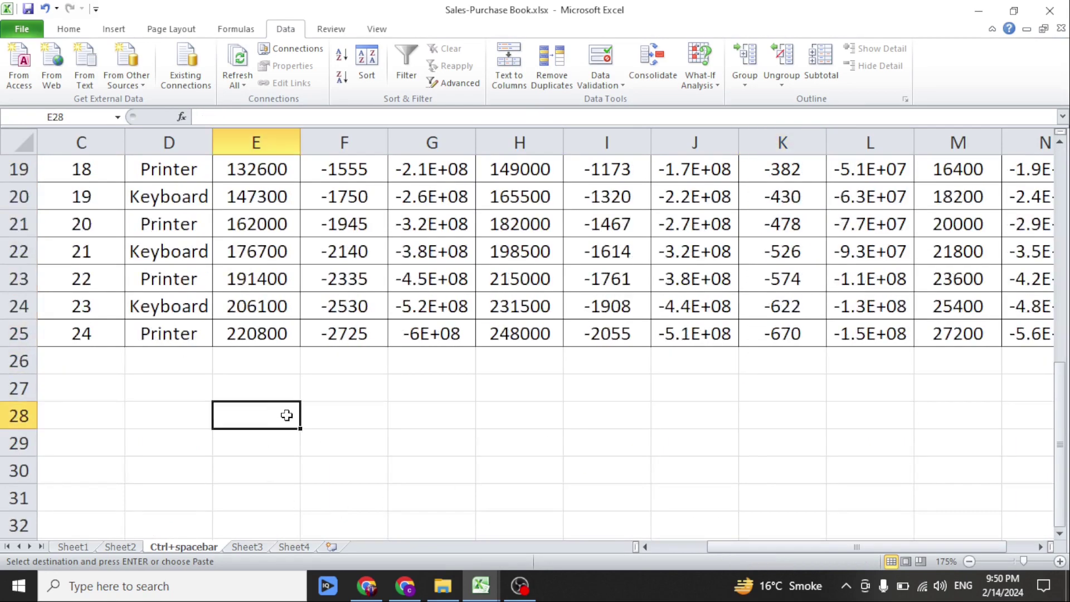
key(alt)
key(e)
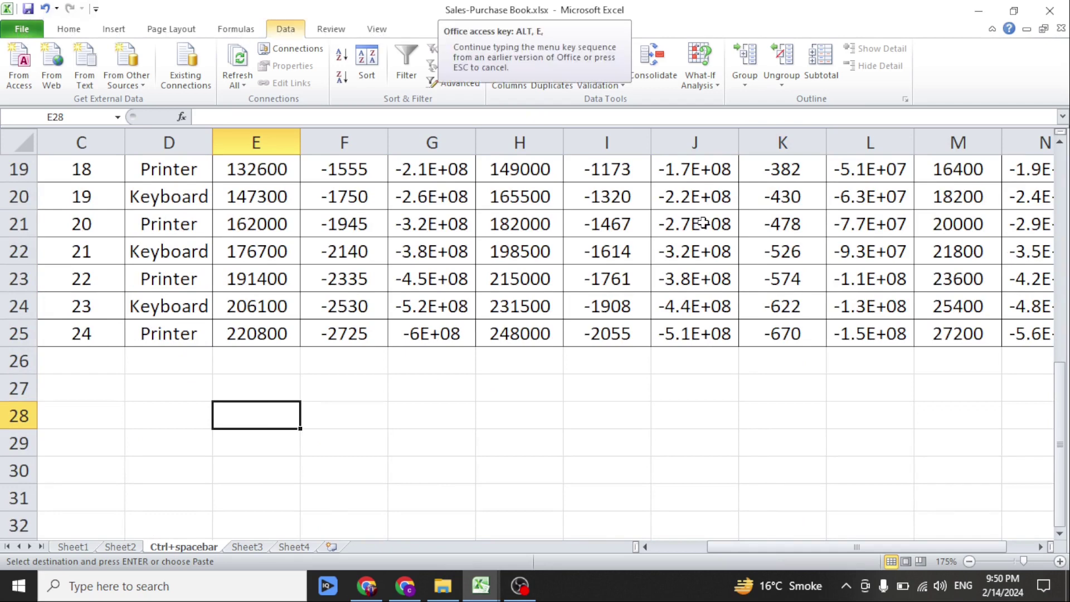
key(s)
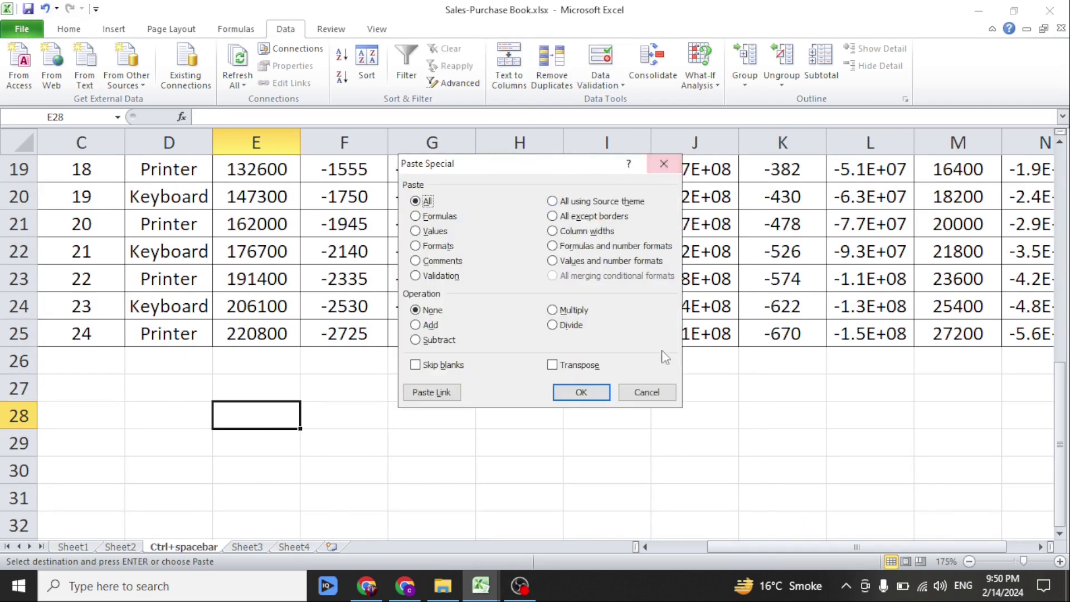
click(560, 368)
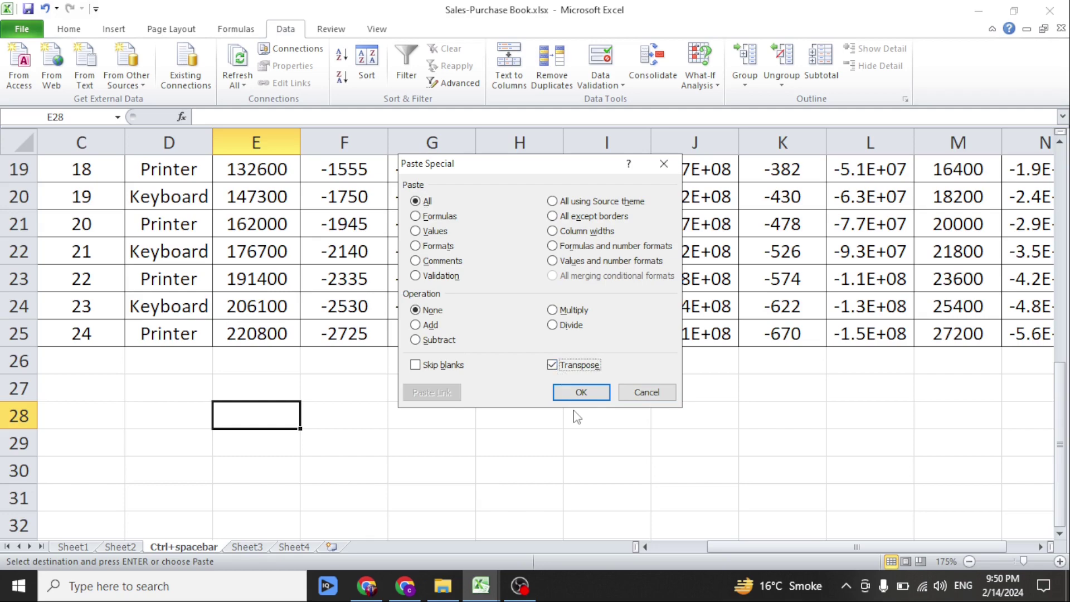
click(580, 393)
scroll(578, 399, up, 6)
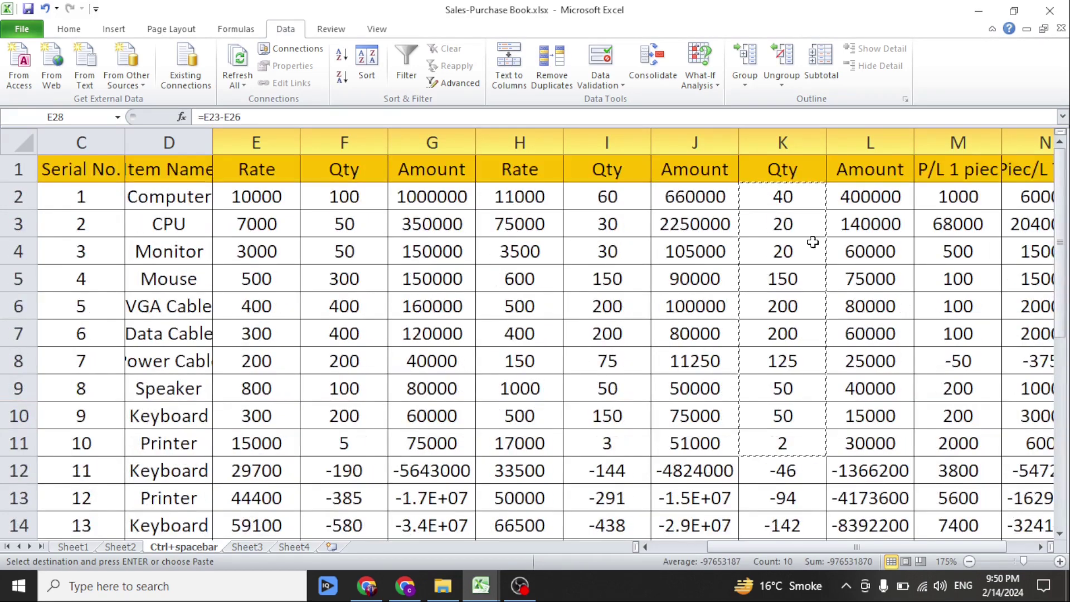
scroll(787, 215, down, 1)
scroll(786, 215, down, 6)
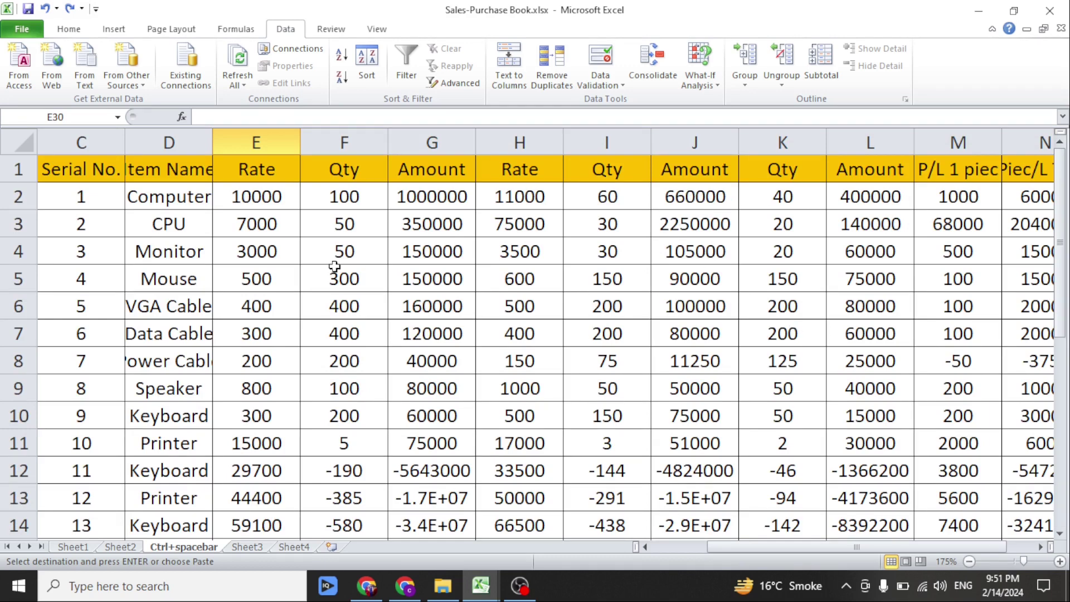
Copy the header cells C1:J1 and paste them as a column starting at E30, using Paste Special with Transpose.
drag(65, 167, 668, 187)
key(ctrl+c)
scroll(461, 304, down, 6)
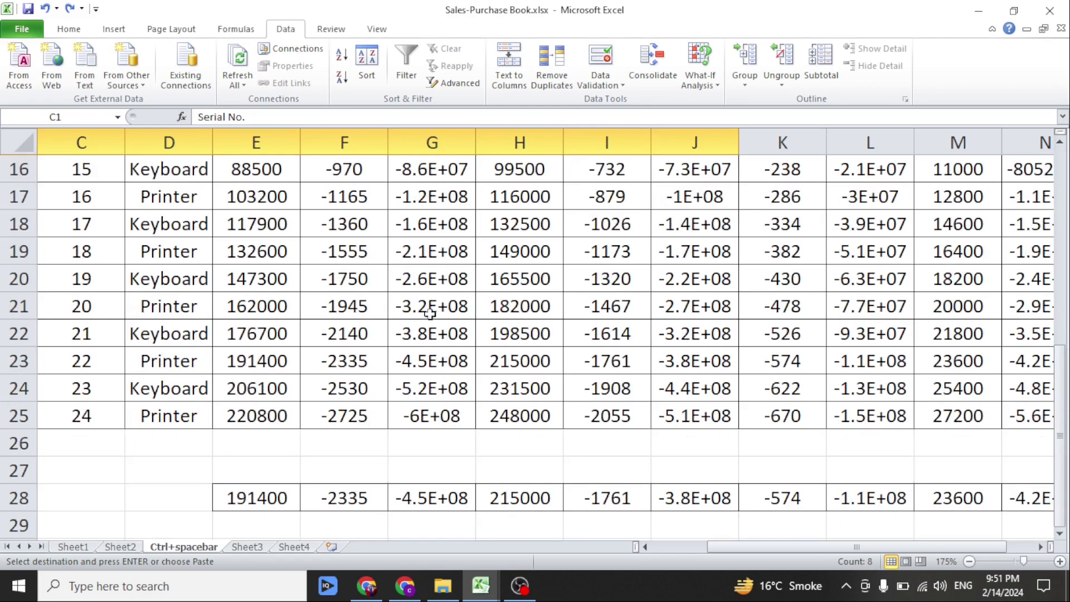
click(220, 479)
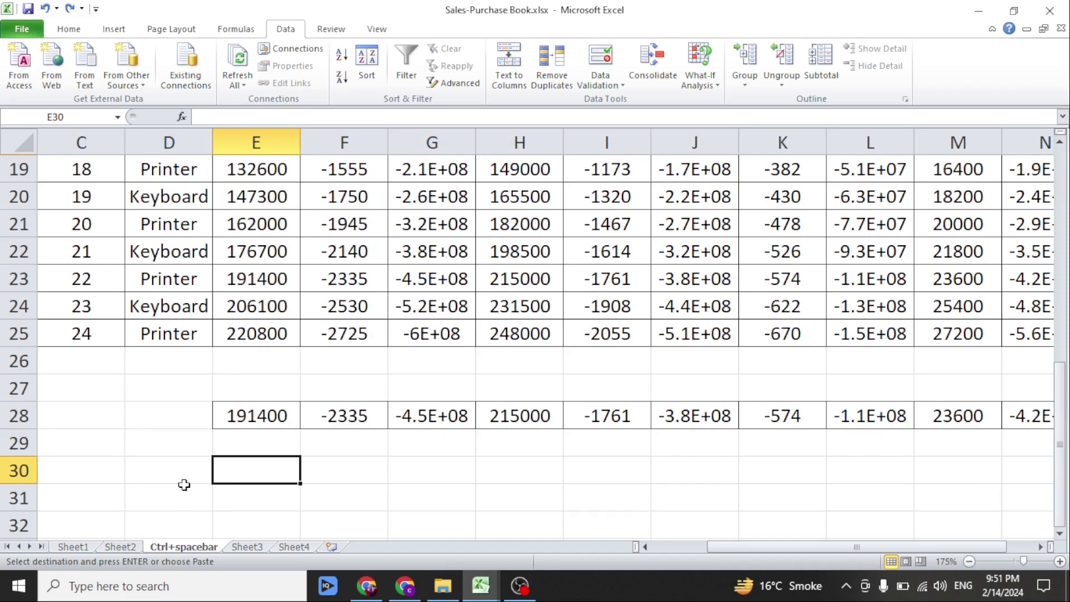
key(ctrl+alt+v)
click(596, 364)
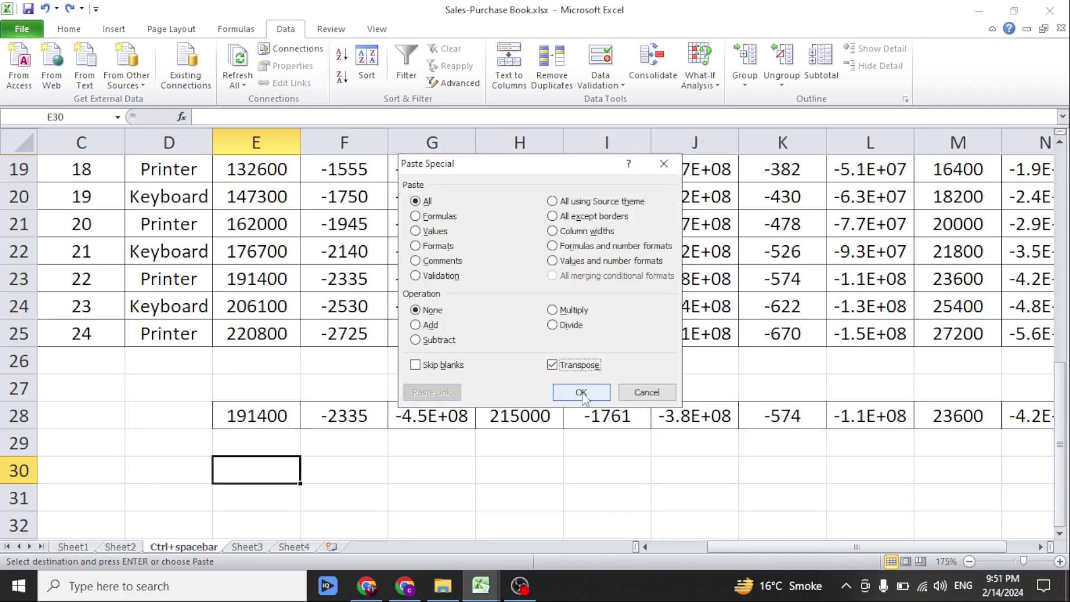
click(581, 392)
scroll(329, 408, down, 5)
scroll(313, 316, up, 5)
scroll(277, 392, down, 5)
scroll(312, 390, down, 1)
click(347, 389)
scroll(282, 352, up, 6)
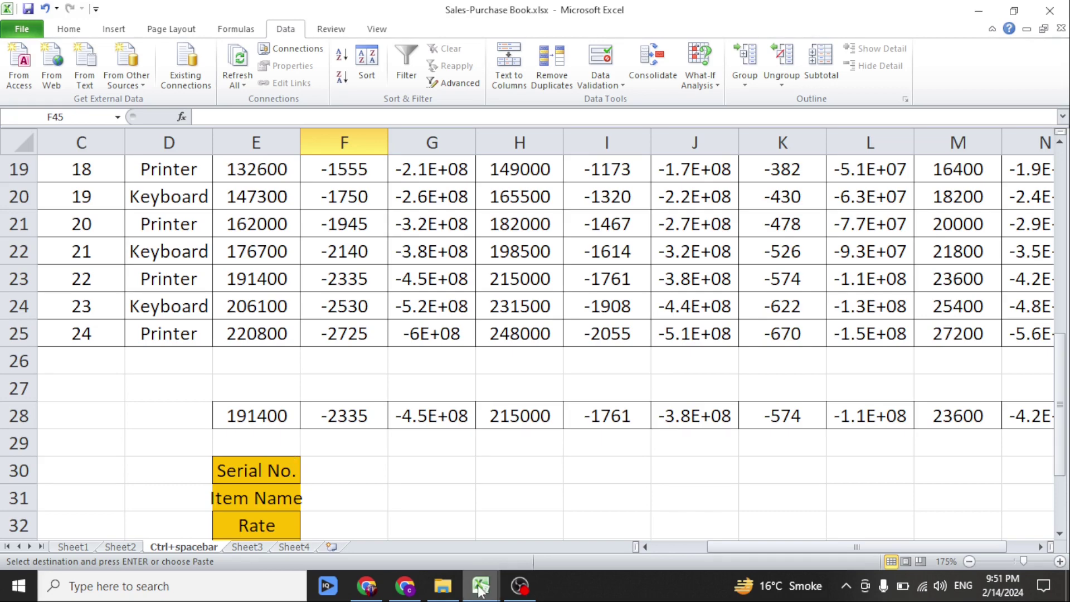
In the student marks workbook, duplicate the Grade formula from J13 into J14 with its cell references unchanged.
mouse_move(479, 595)
click(407, 524)
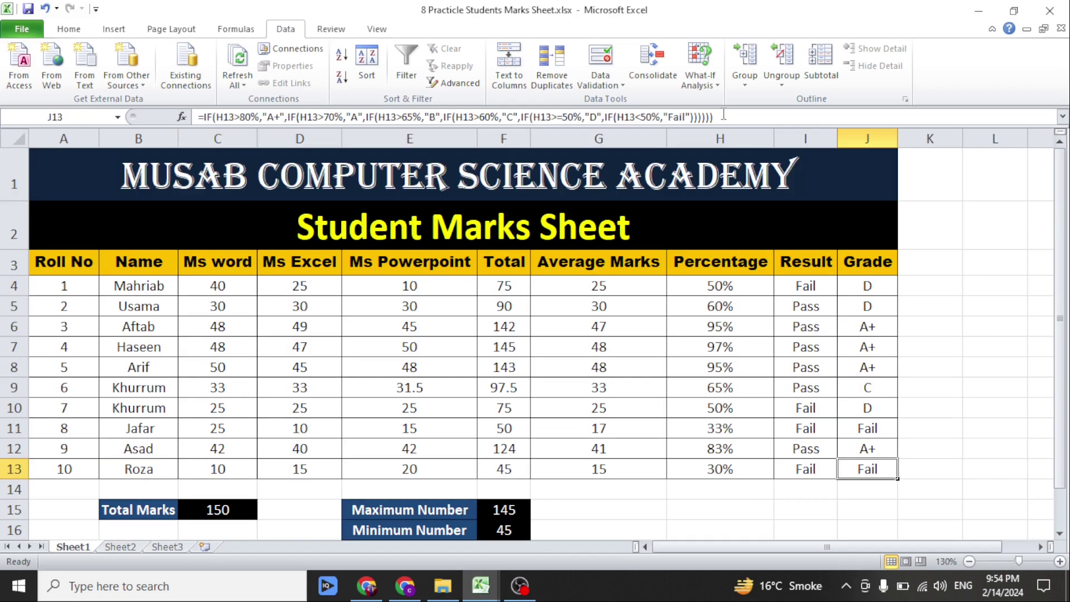
click(870, 489)
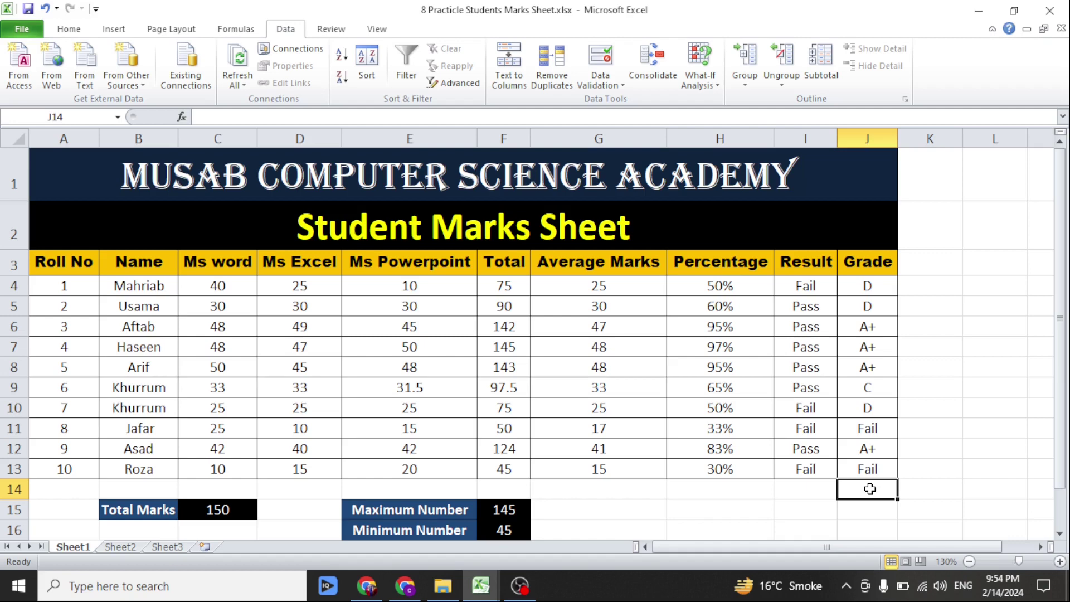
key(ctrl+v)
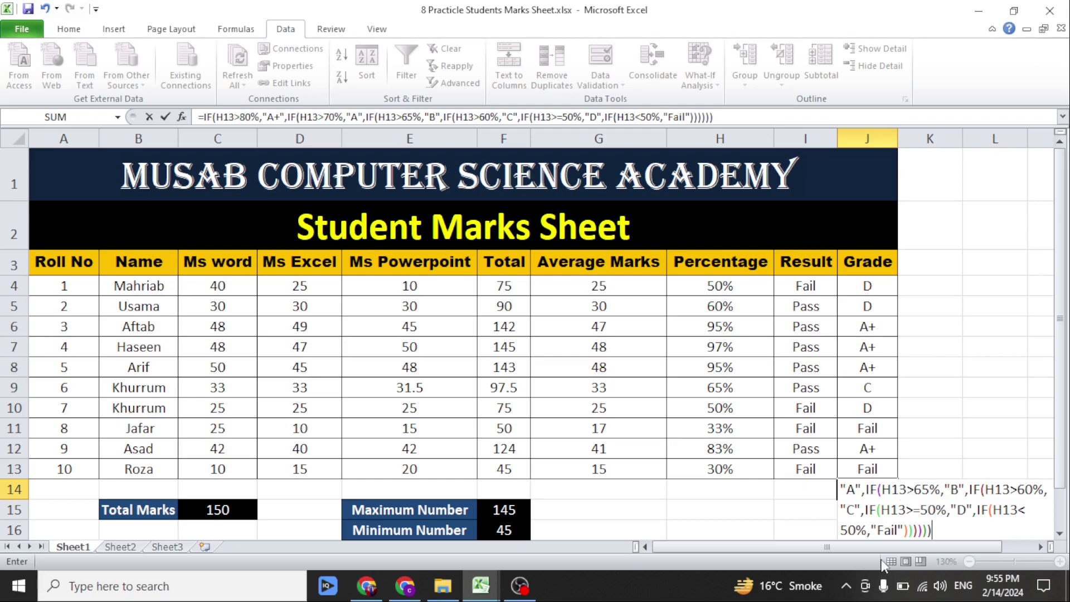
key(ctrl+Return)
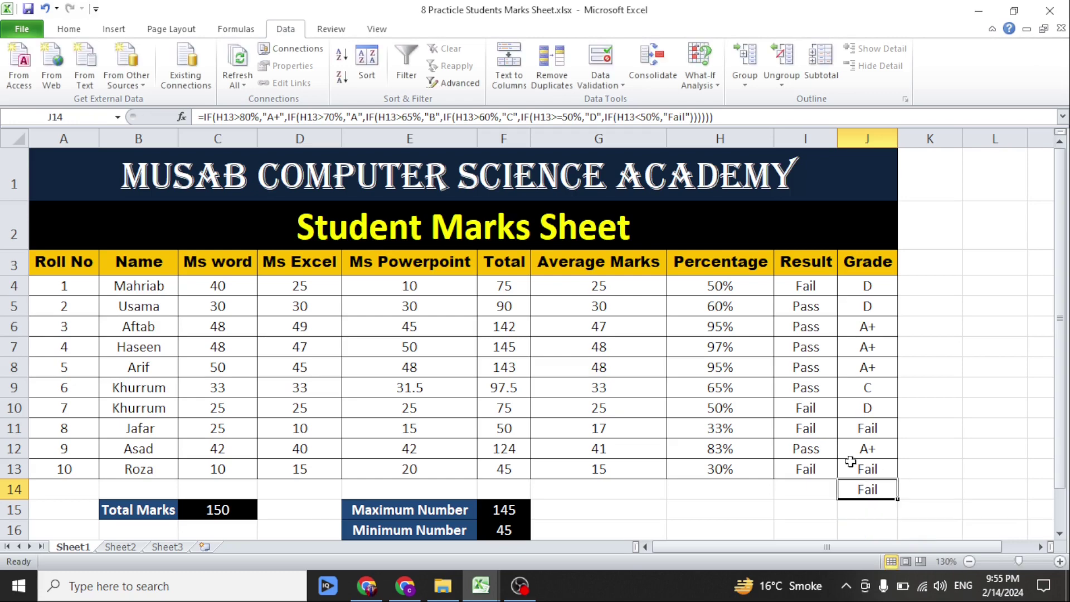
Switch to the shortcut list workbook and select the heading of entry 10 on filling down.
click(481, 585)
click(410, 516)
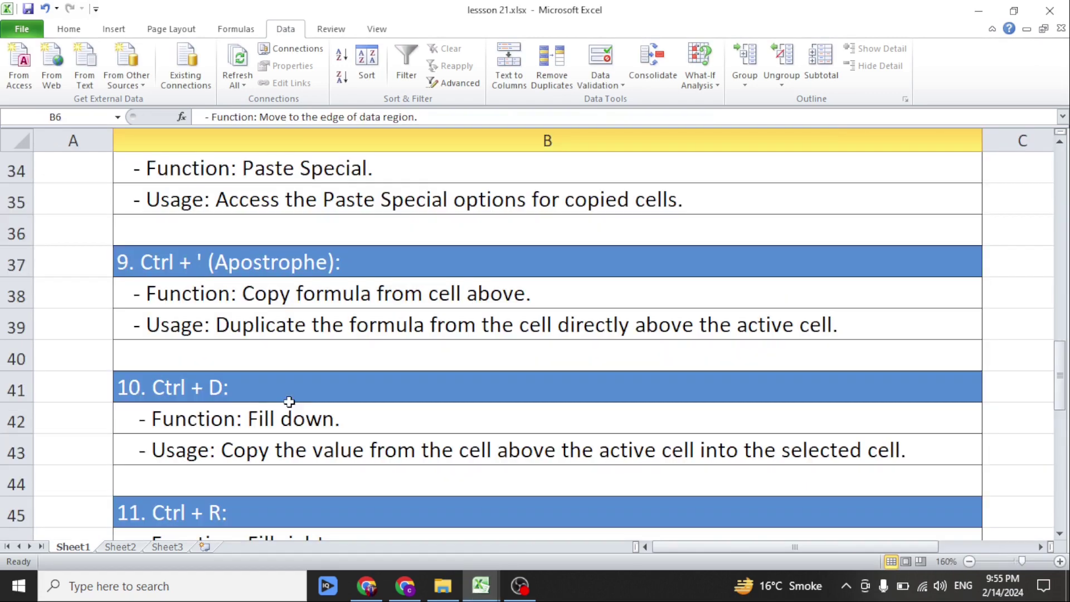
scroll(365, 401, down, 1)
click(221, 294)
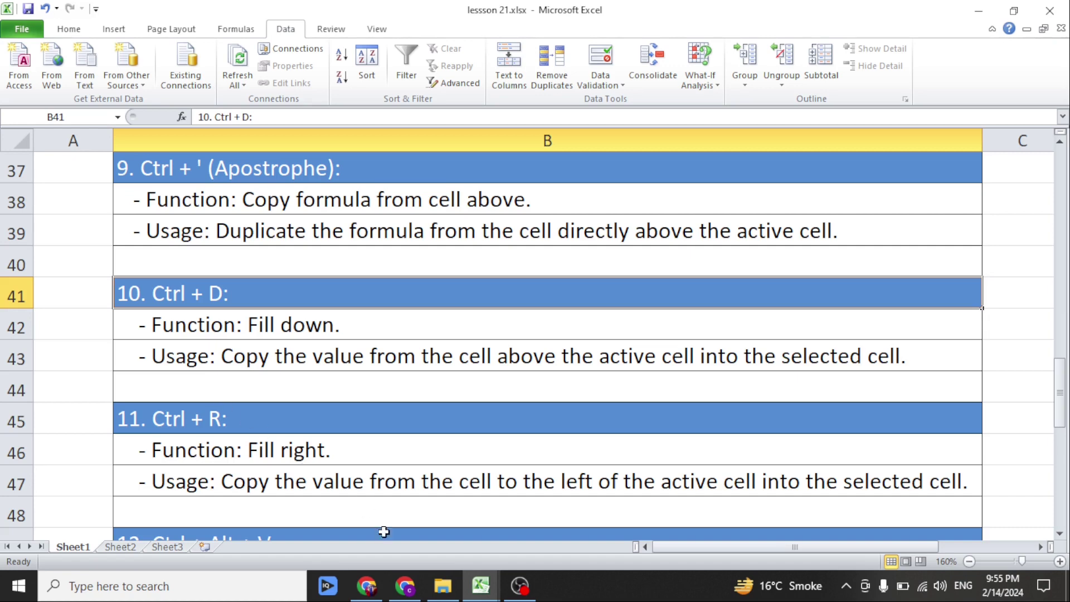
In Sales-Purchase Book.xlsx, fill the value 2 from H35 down through H39, one cell at a time.
mouse_move(478, 592)
click(474, 508)
click(462, 368)
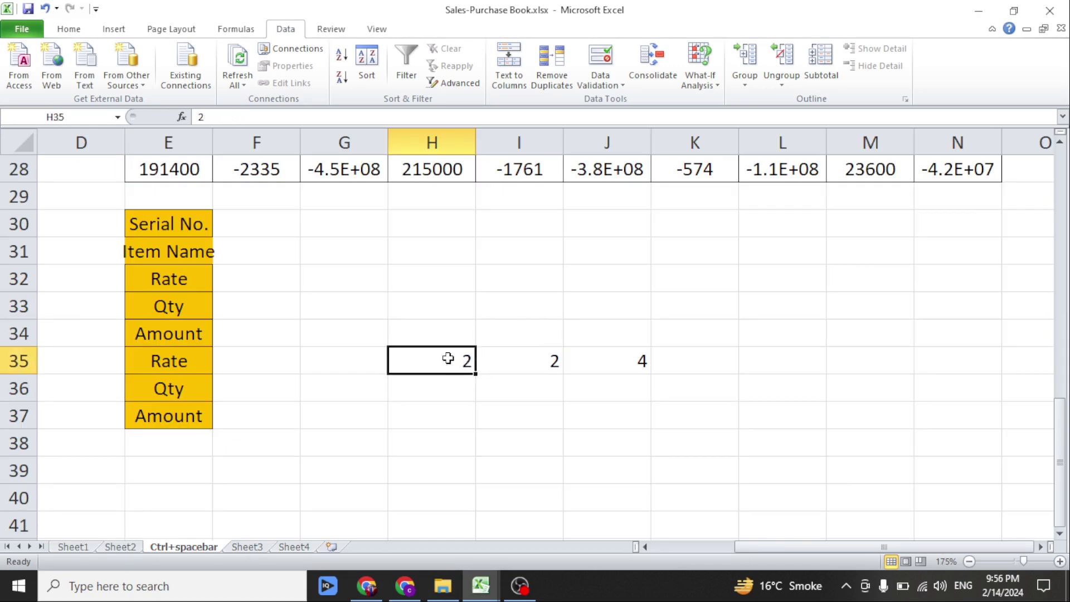
click(453, 391)
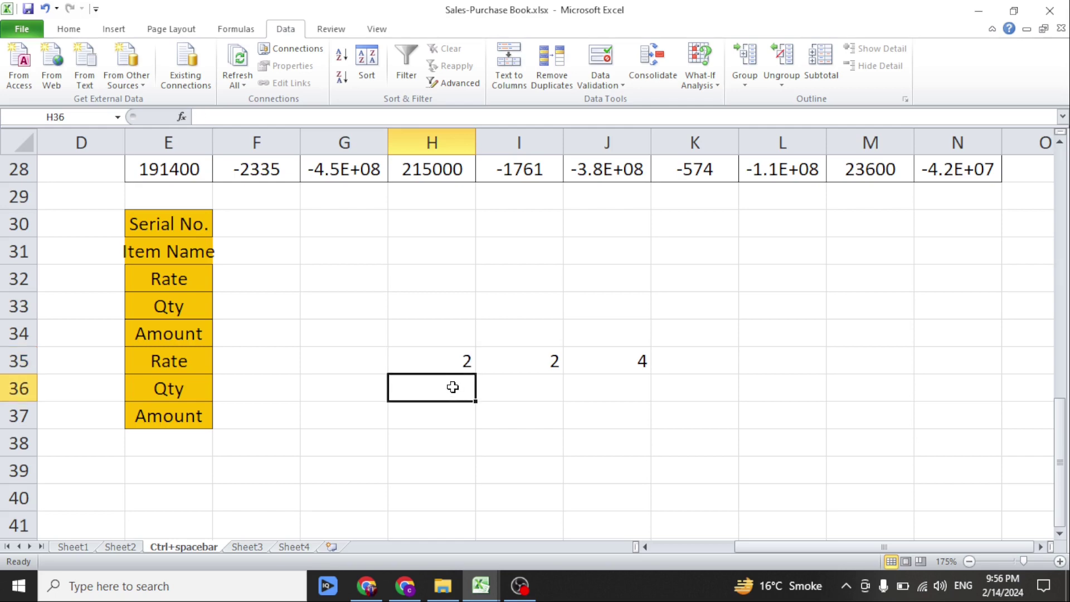
key(ctrl+d)
click(450, 411)
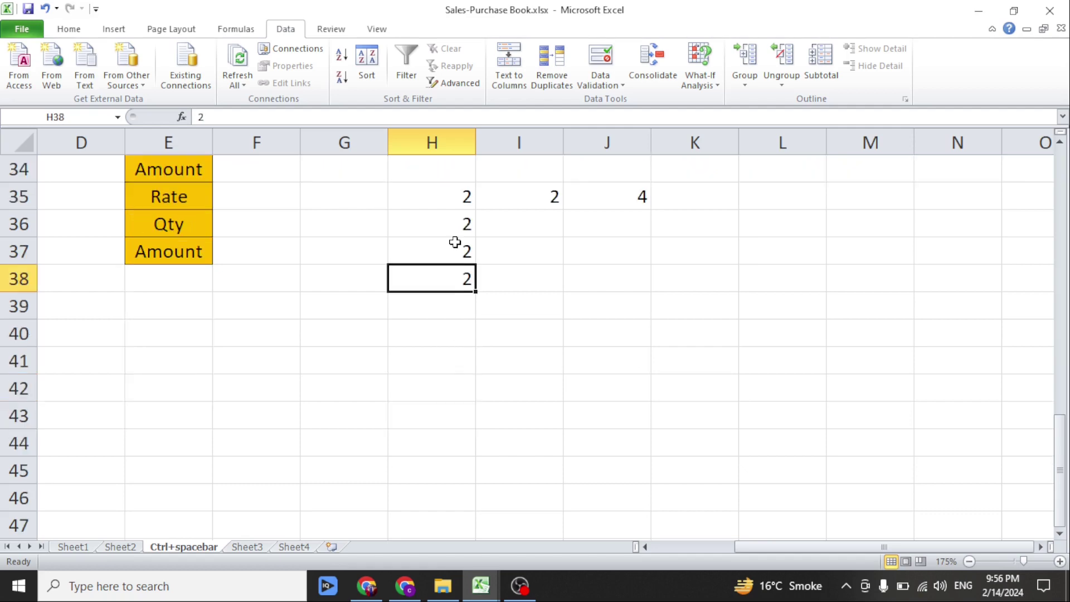
click(451, 307)
key(ctrl+d)
scroll(490, 349, up, 2)
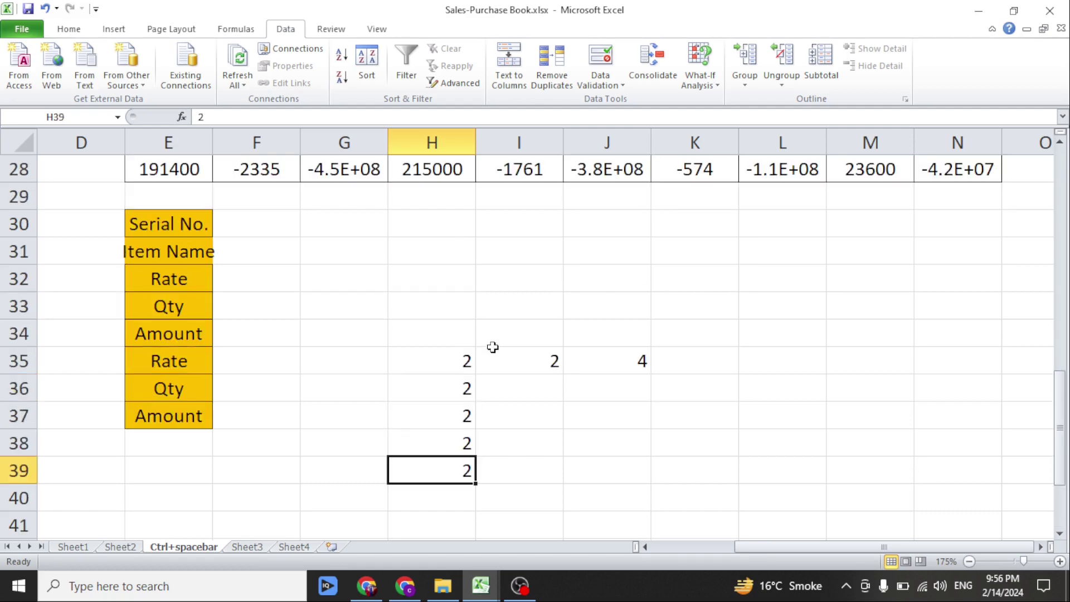
Fill the Amount label from E37 down into E38.
scroll(487, 282, up, 3)
scroll(481, 513, down, 3)
click(165, 417)
click(176, 440)
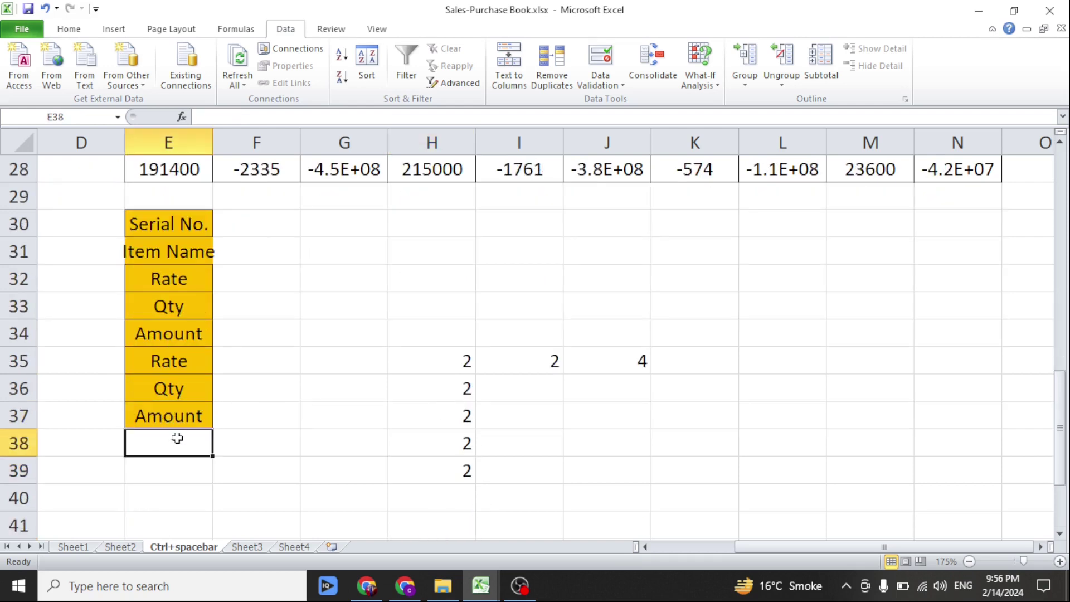
key(ctrl+d)
Fill the formula from N25 down into N26, below the last row of the stock table.
scroll(195, 431, up, 4)
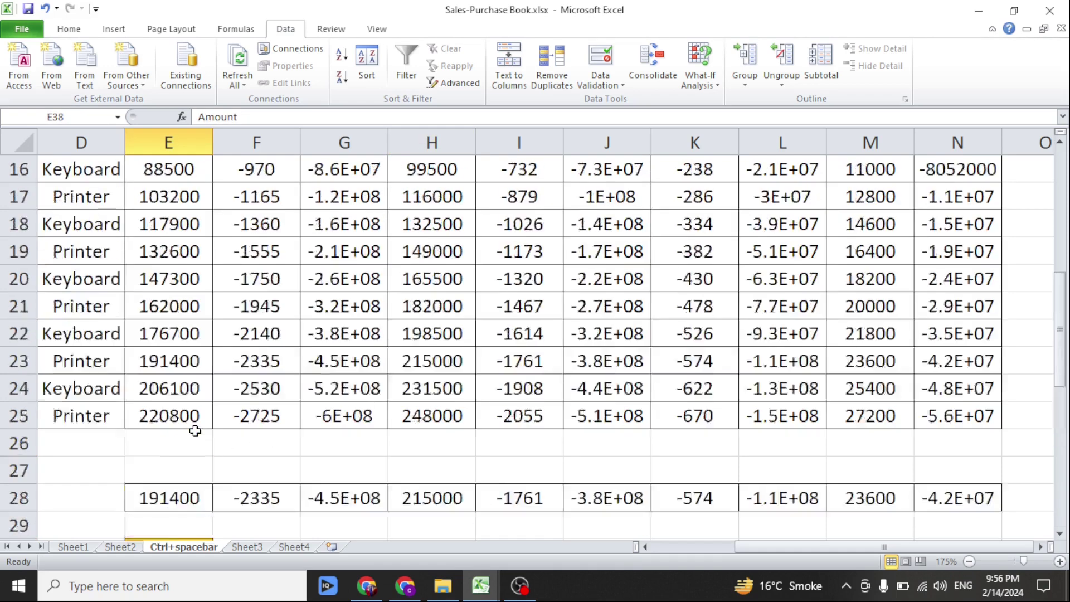
scroll(222, 434, up, 2)
scroll(246, 409, down, 2)
click(941, 423)
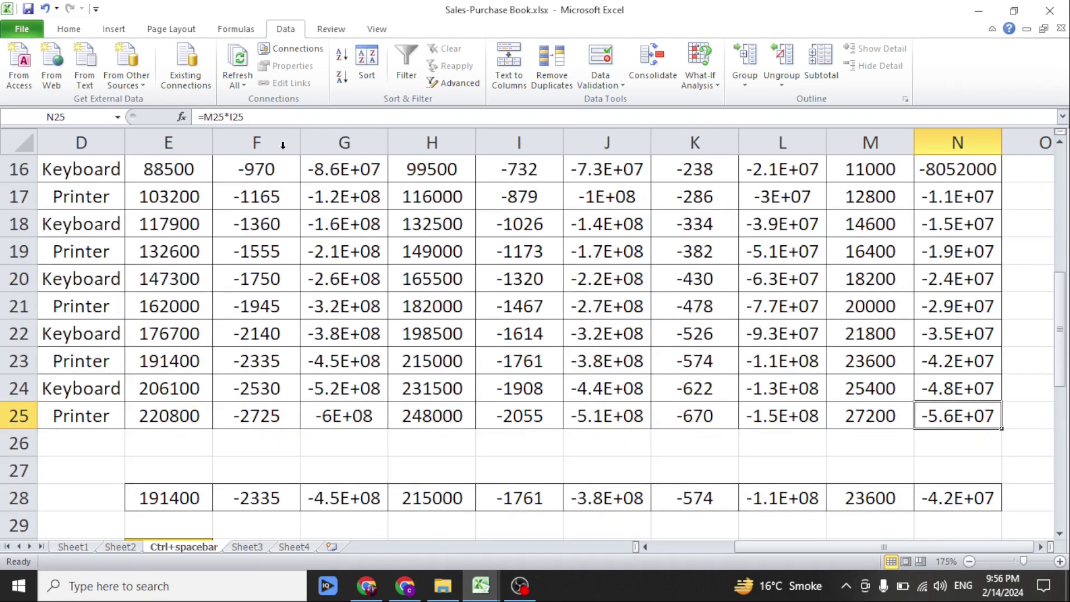
click(942, 444)
key(ctrl+d)
Compare the formulas in N25 and N26 to check how the cell references shift when filled down.
click(964, 406)
click(958, 440)
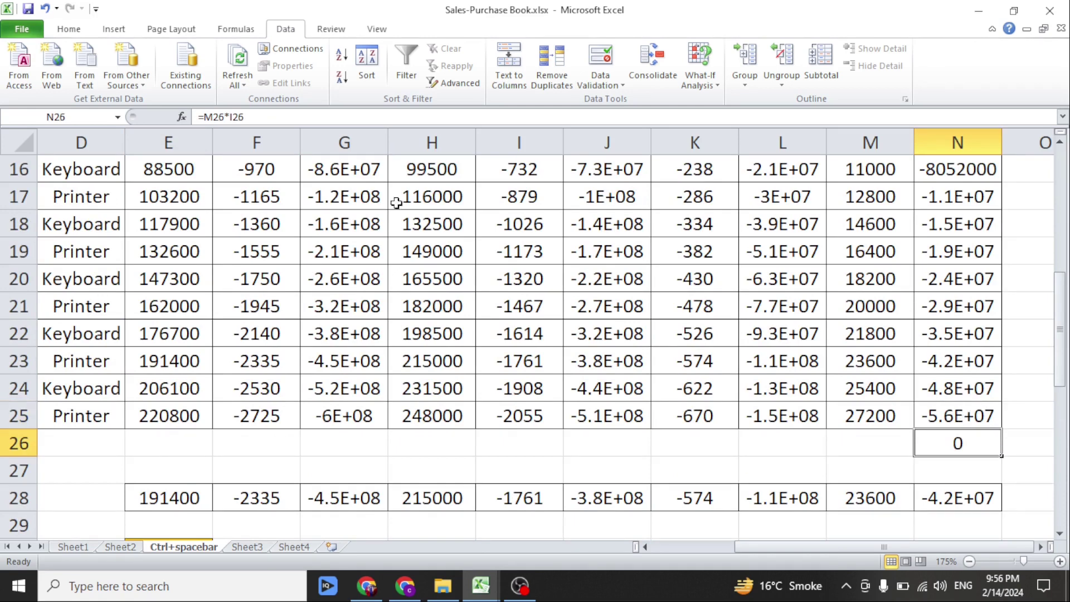
click(961, 415)
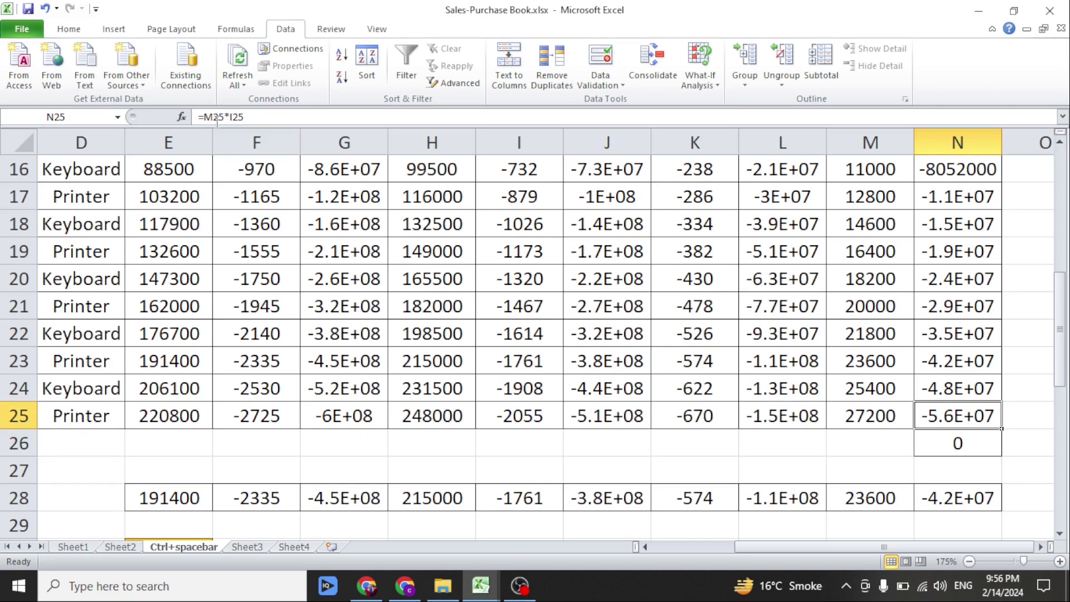
click(973, 442)
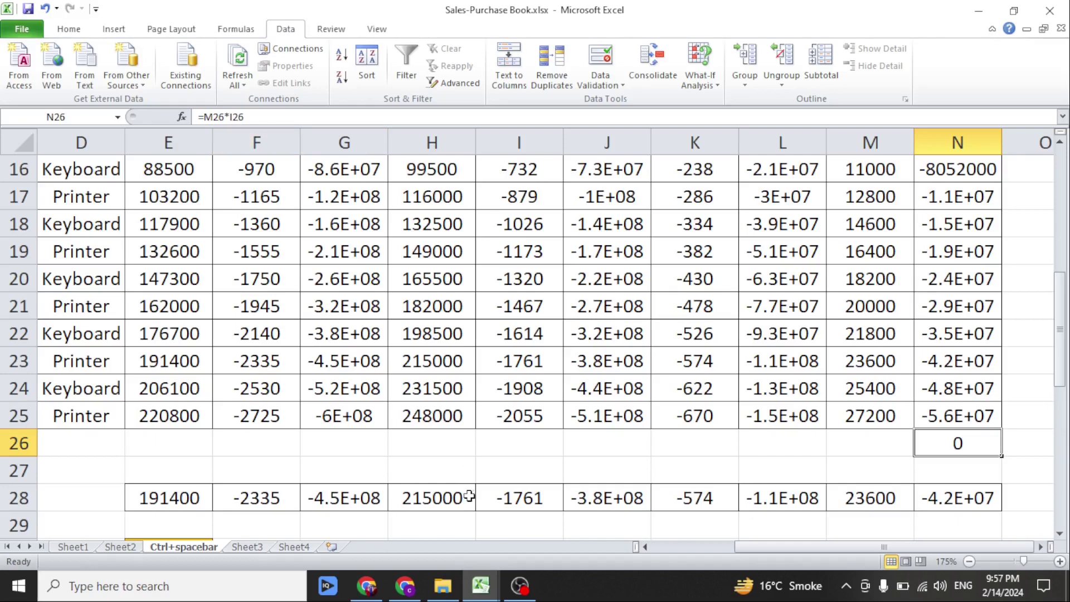
Consult entry 11 of the shortcut list, fill the N25 formula right into O25 of the sales workbook, and check the source formula.
click(480, 586)
click(343, 513)
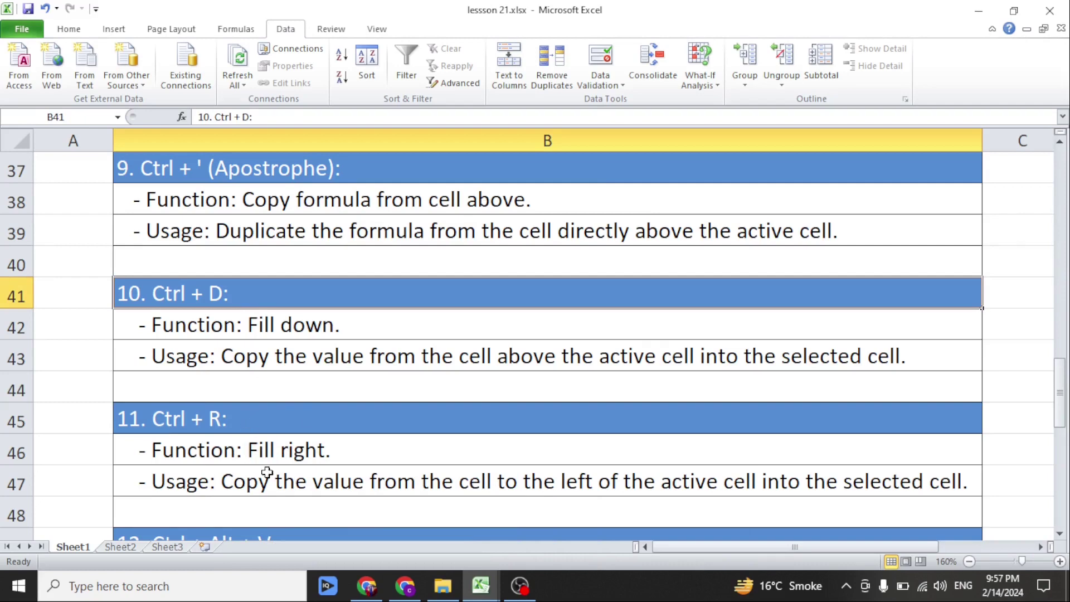
key(alt+Tab)
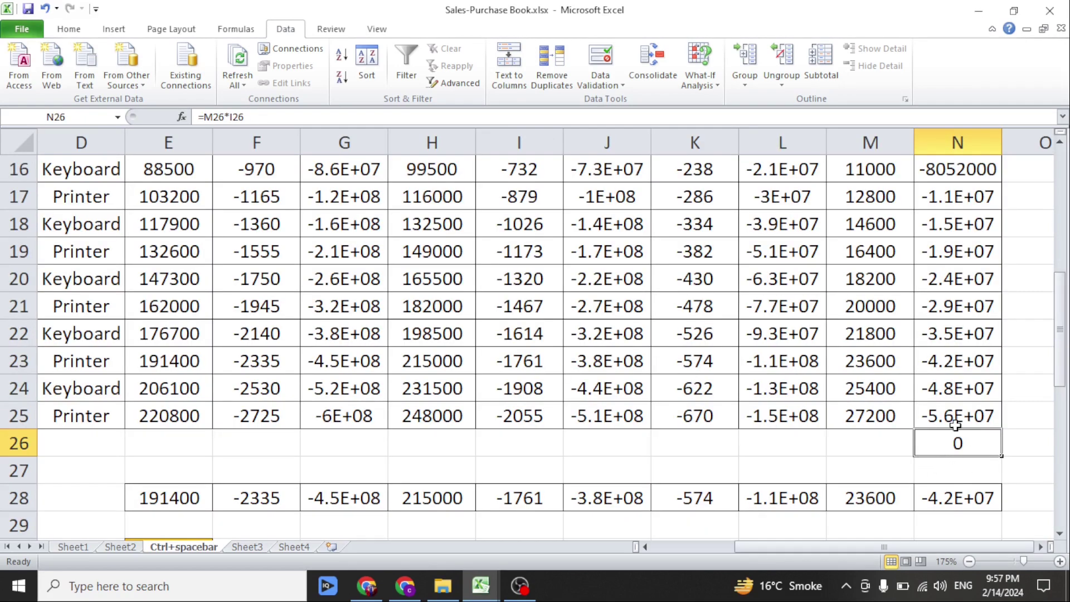
click(1030, 413)
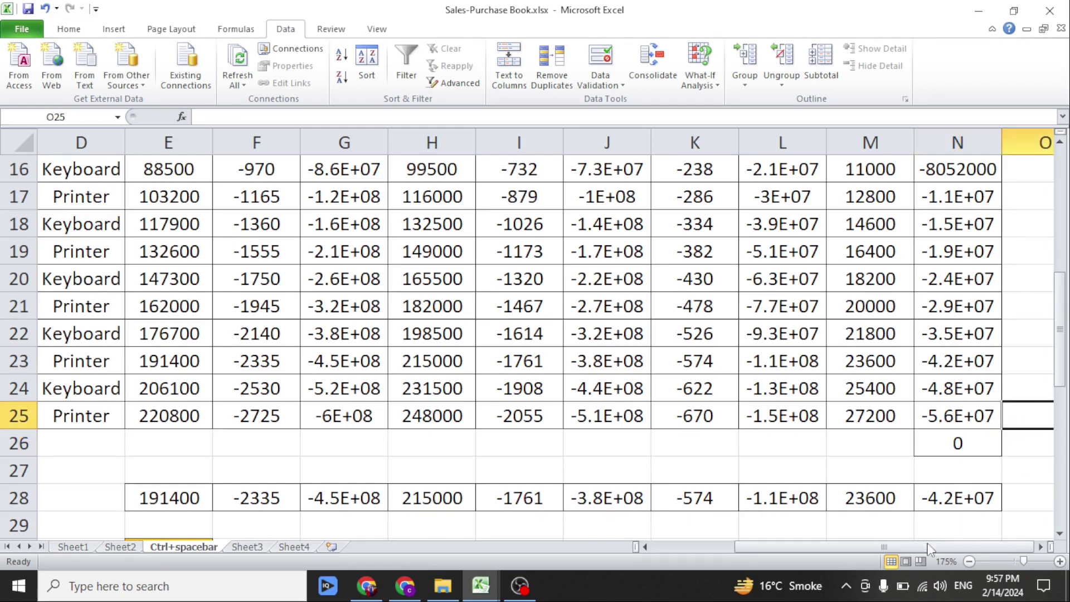
key(ctrl+r)
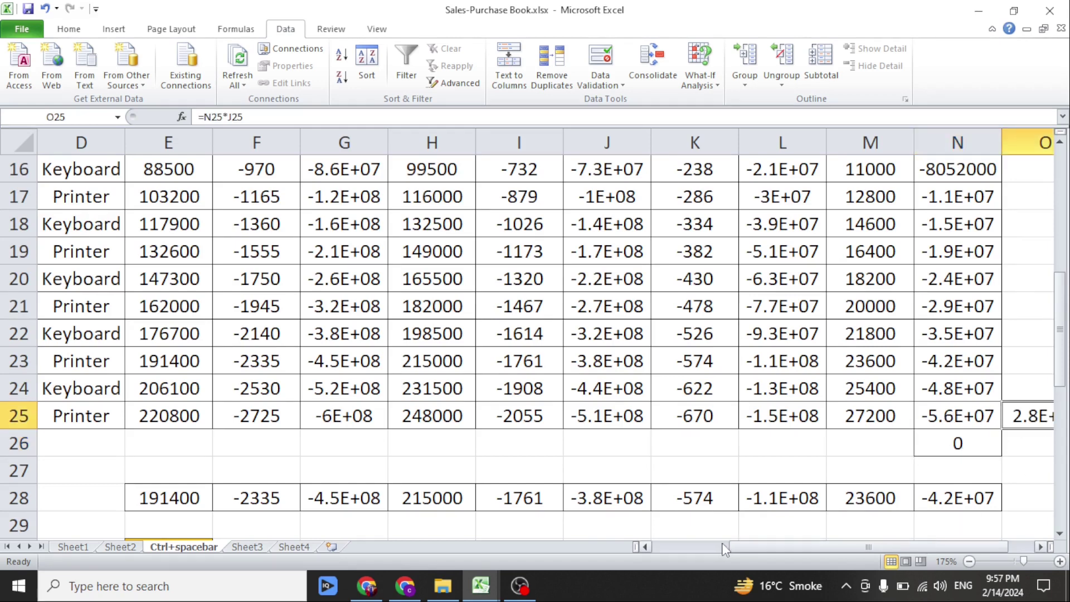
drag(884, 547, 910, 546)
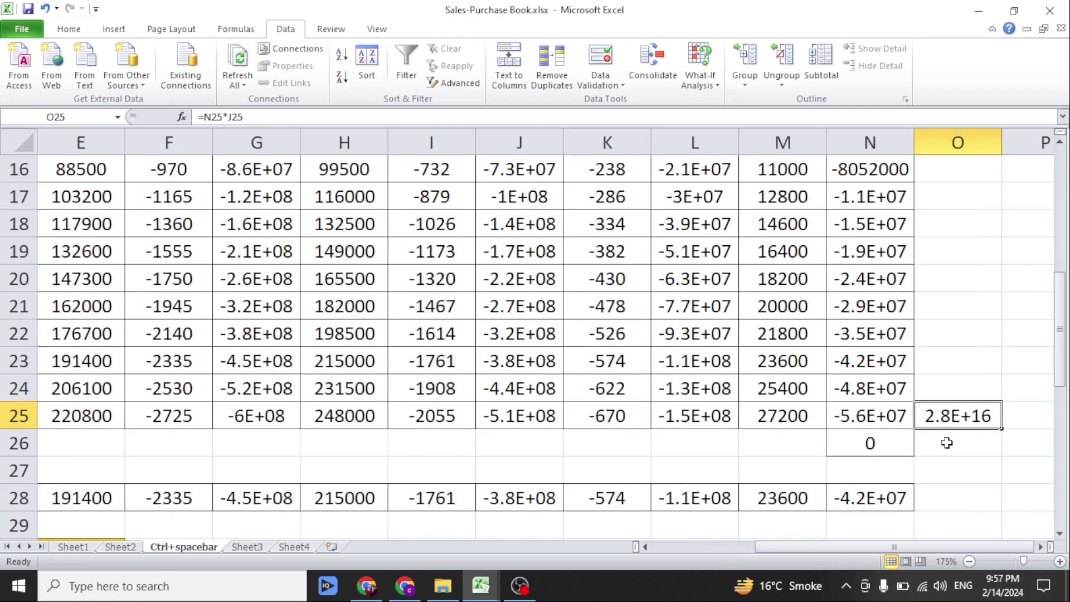
click(876, 418)
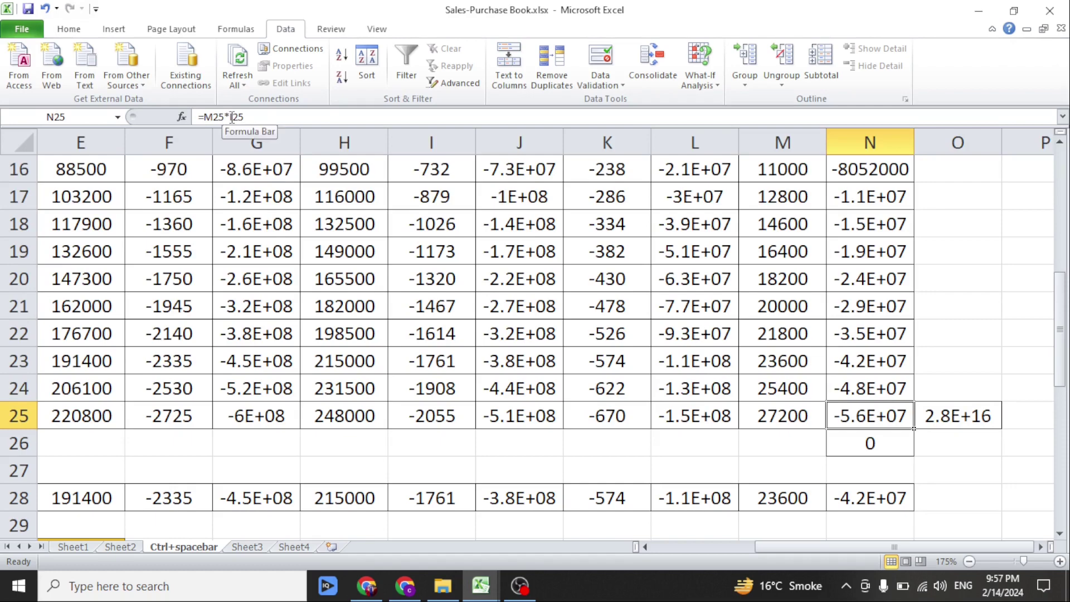
Check the formula filled into O25, and fill the Qty label from E36 right into F36.
click(939, 416)
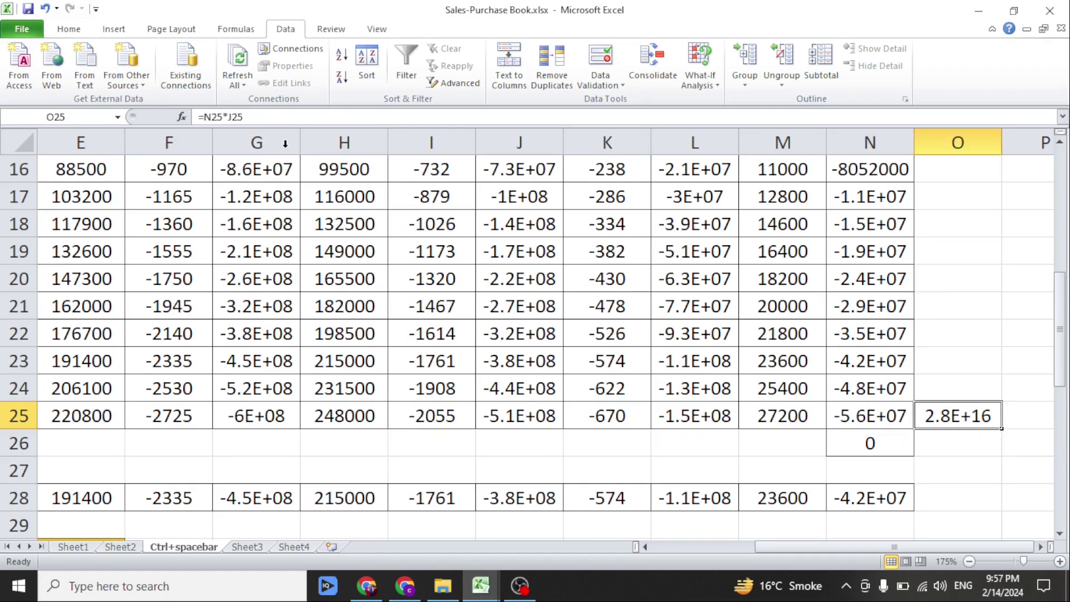
scroll(645, 413, down, 4)
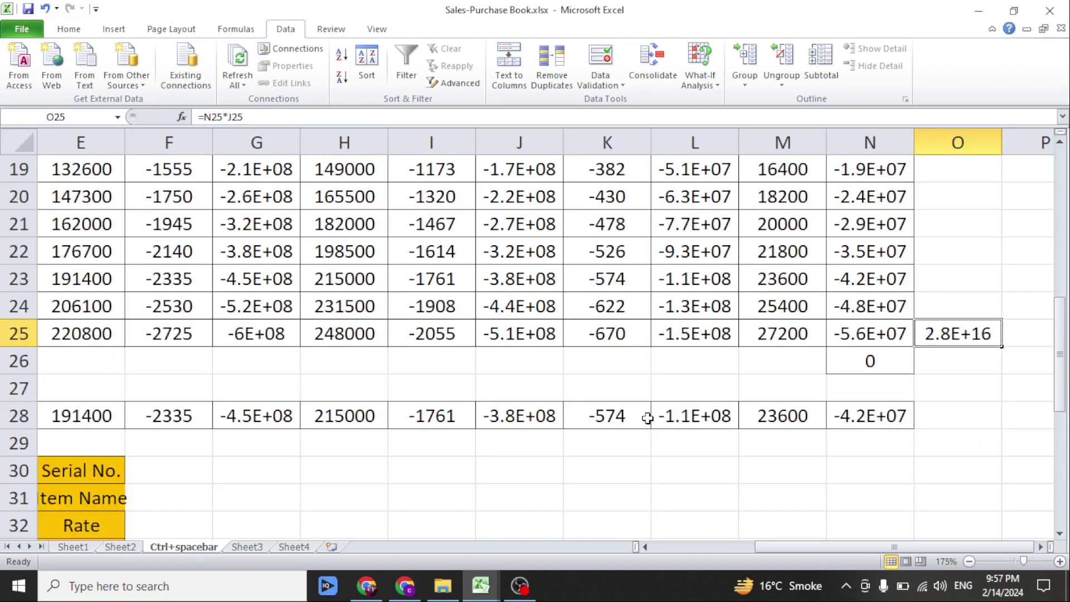
click(109, 388)
click(184, 387)
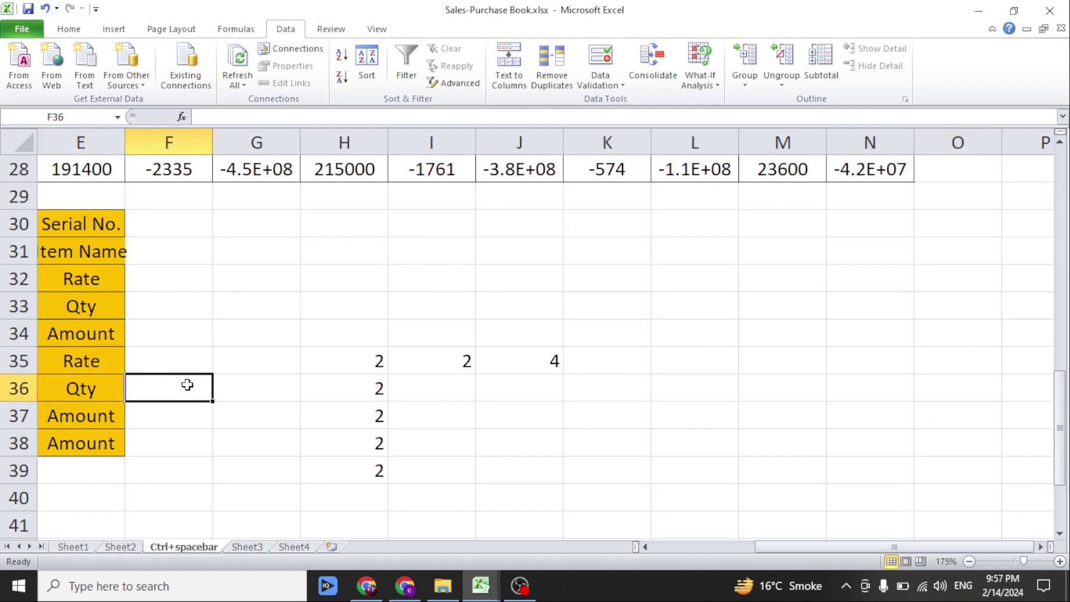
key(ctrl+r)
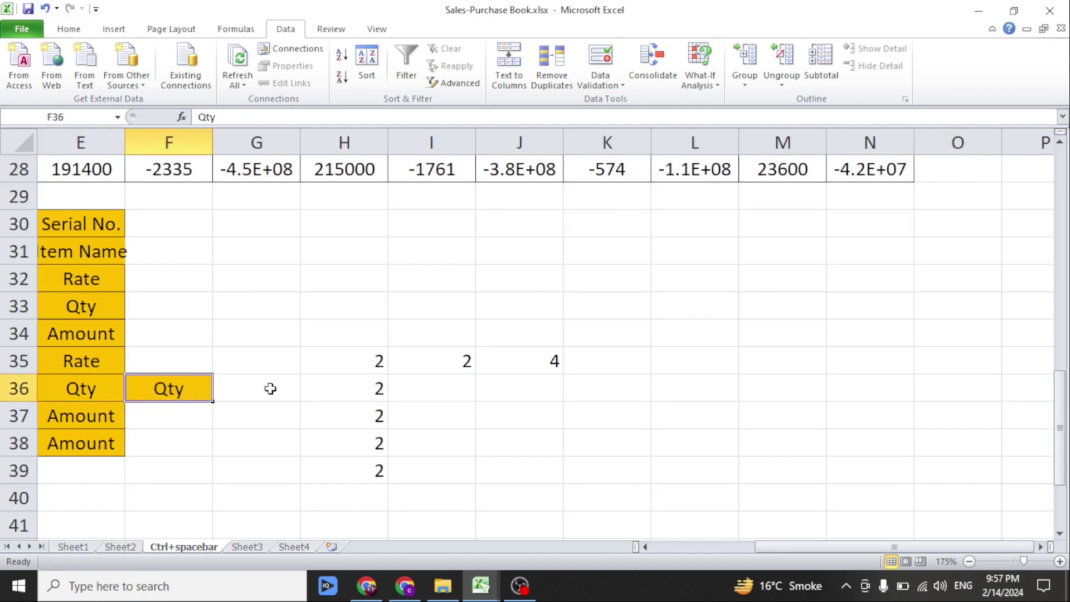
Fill the value from H36 right into I36.
click(382, 386)
click(480, 388)
click(442, 376)
key(ctrl+r)
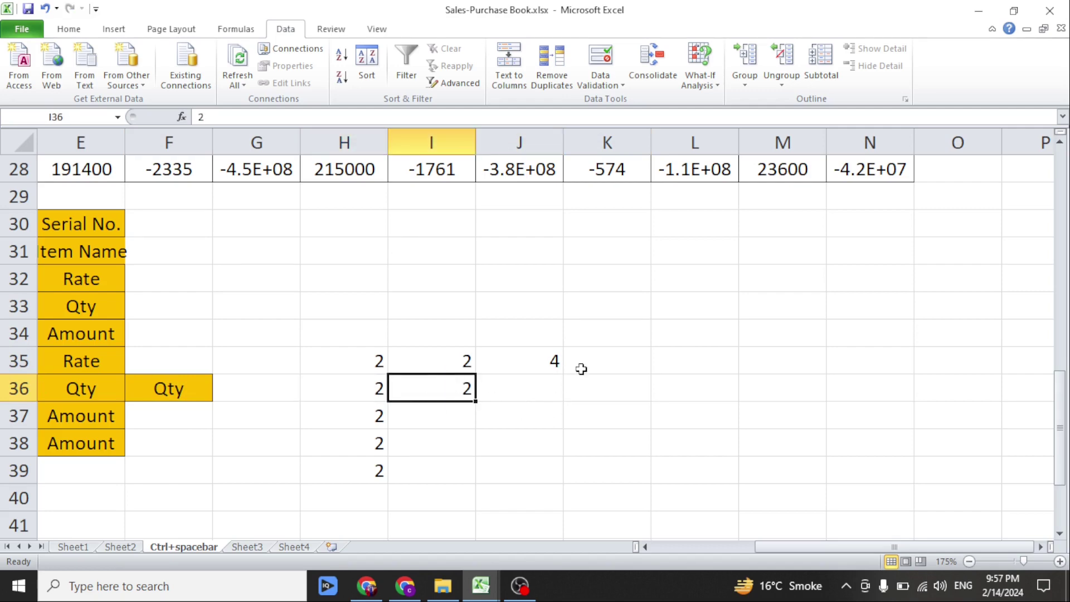
Switch to the shortcut list workbook and compare the Paste Special shortcuts in entries 8 and 12.
click(480, 589)
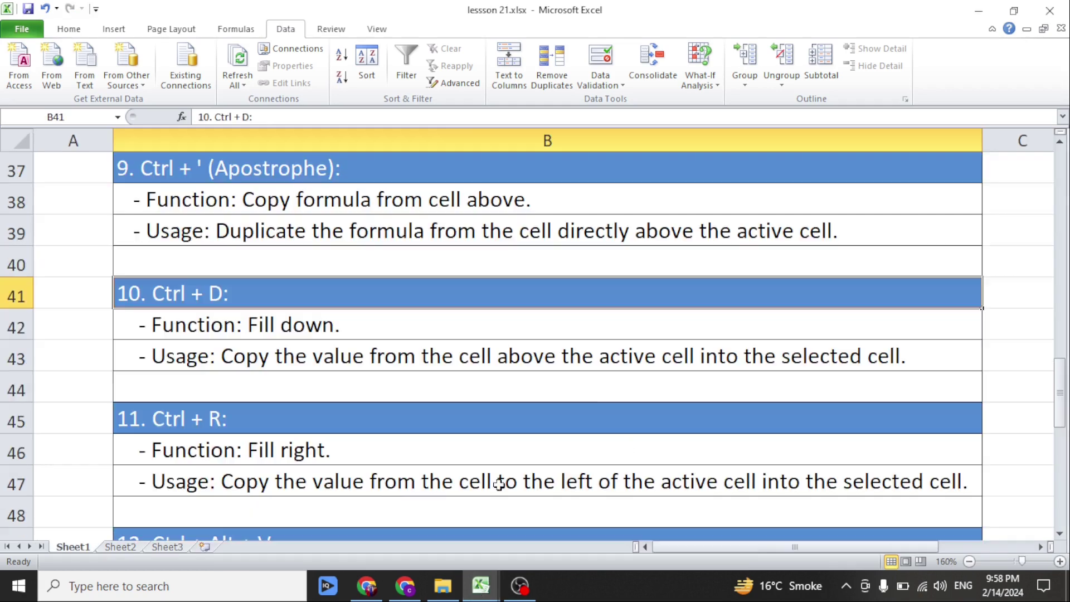
scroll(400, 427, down, 2)
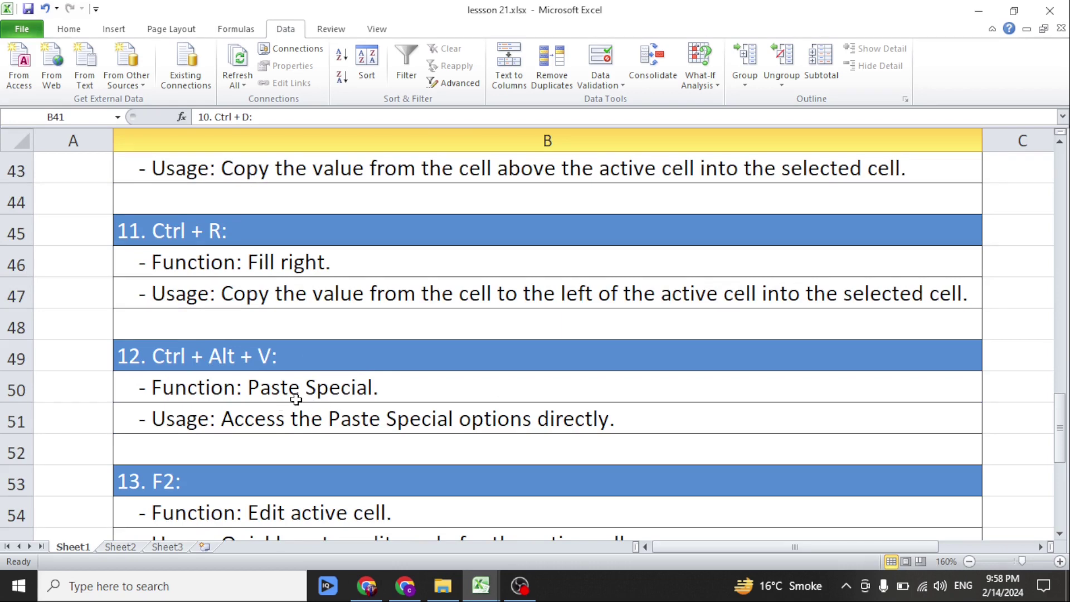
scroll(349, 398, up, 4)
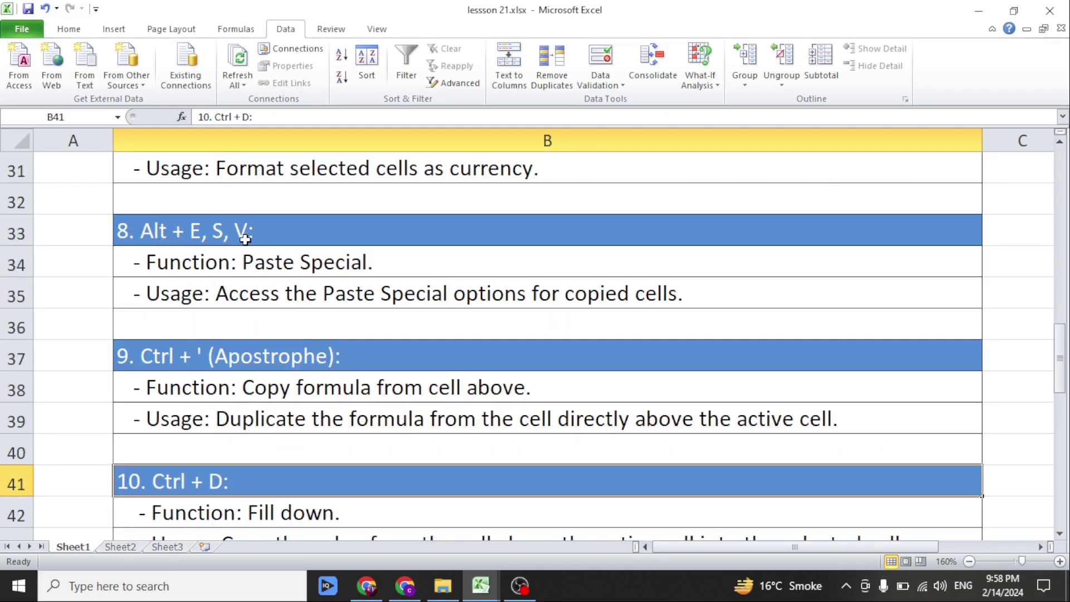
scroll(265, 240, down, 3)
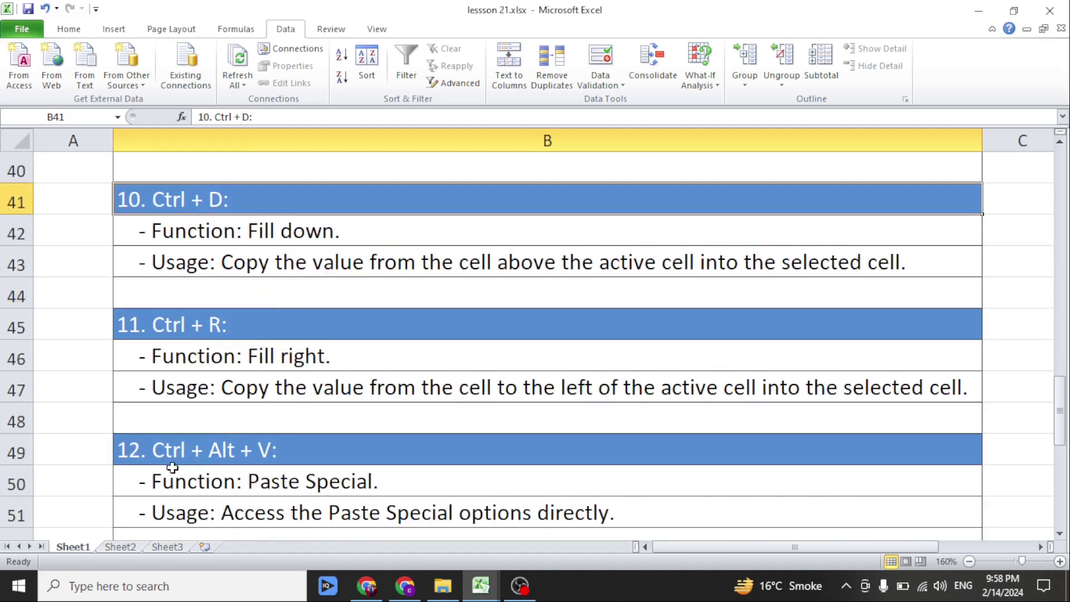
scroll(292, 459, down, 1)
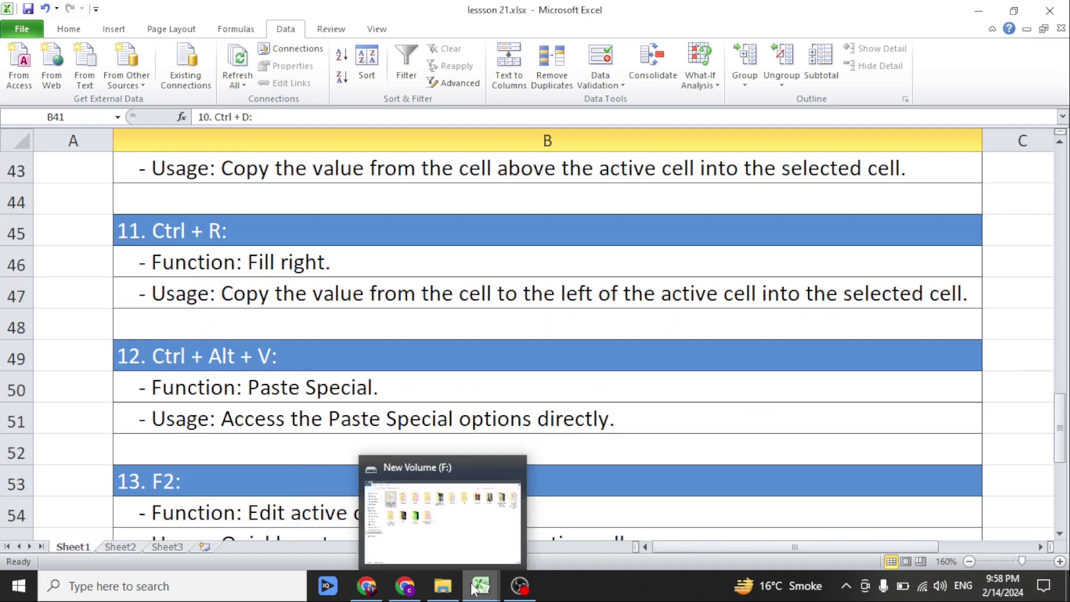
Copy the average marks in G6:G12 of the student marks workbook and open Paste Special at G17.
mouse_move(480, 585)
click(651, 521)
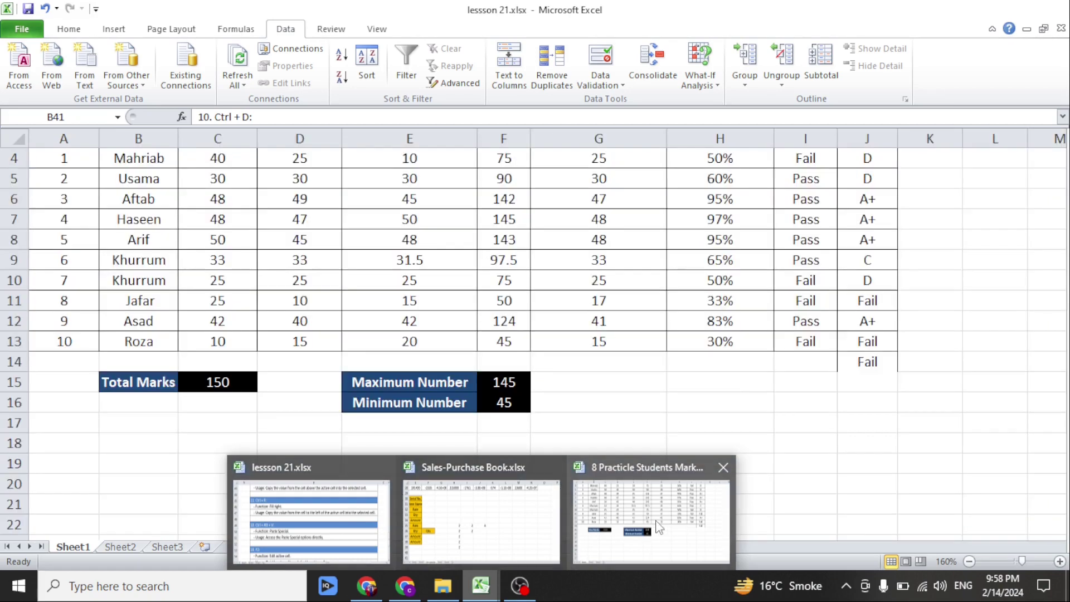
drag(595, 198, 601, 328)
key(ctrl+c)
click(651, 426)
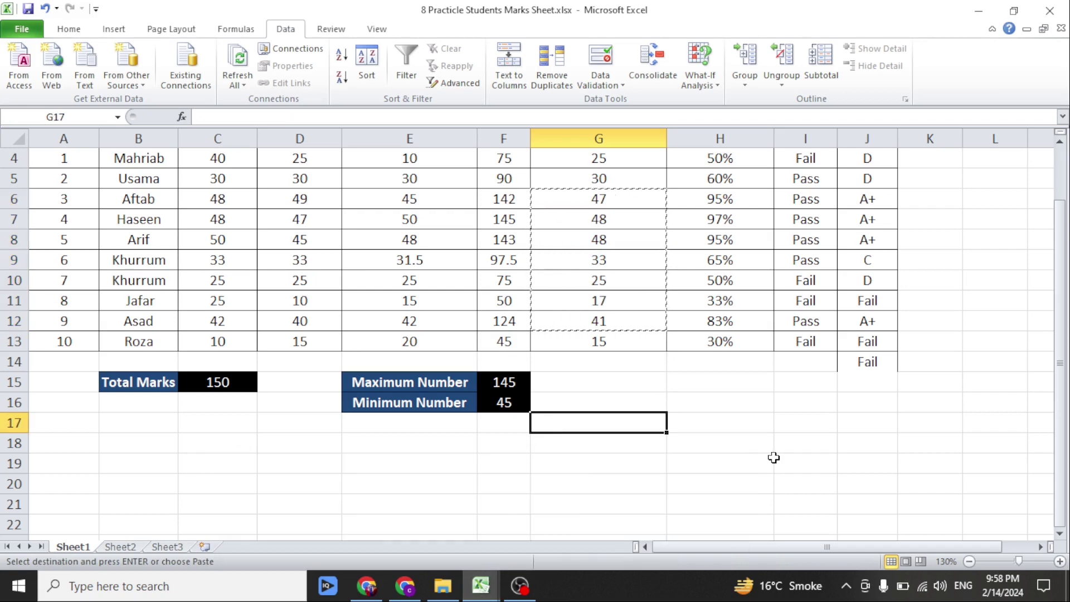
key(ctrl+alt+v)
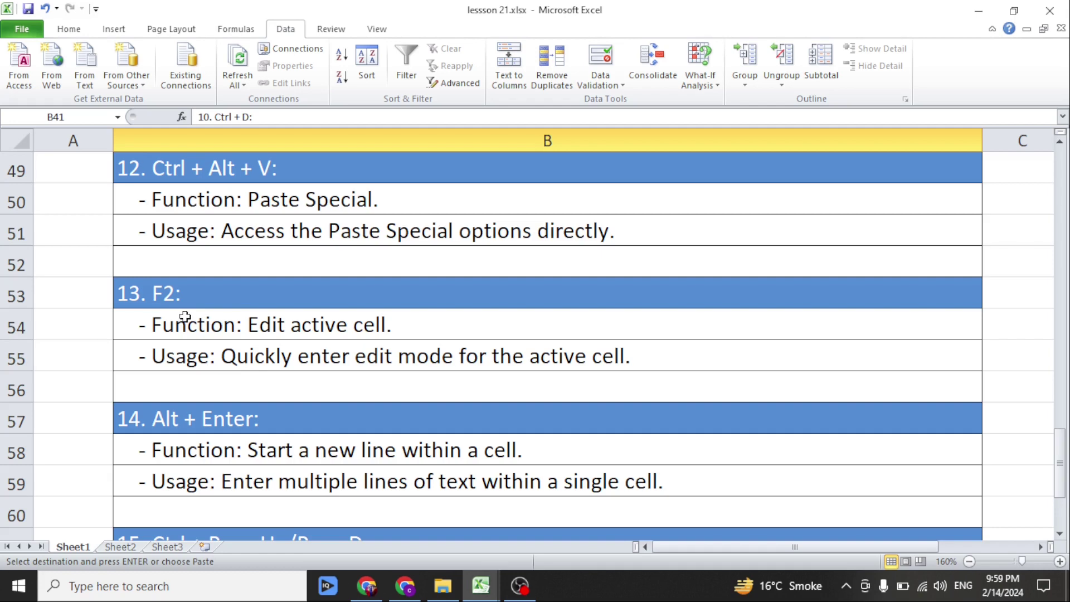
Open the Total formula in F4 of the student marks workbook for editing, and leave the cell without changing it.
click(480, 586)
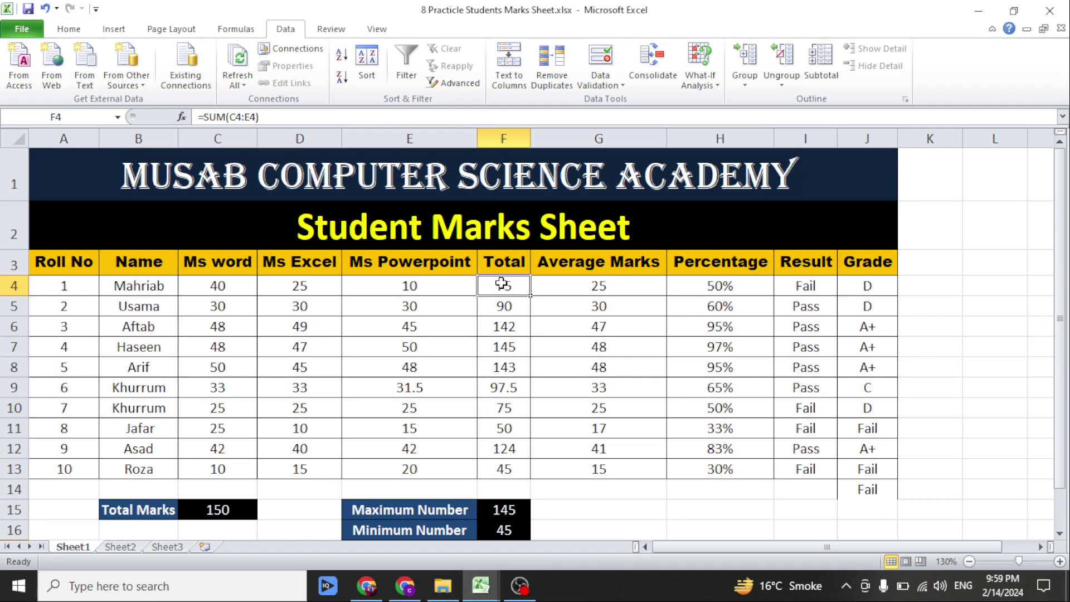
double_click(502, 284)
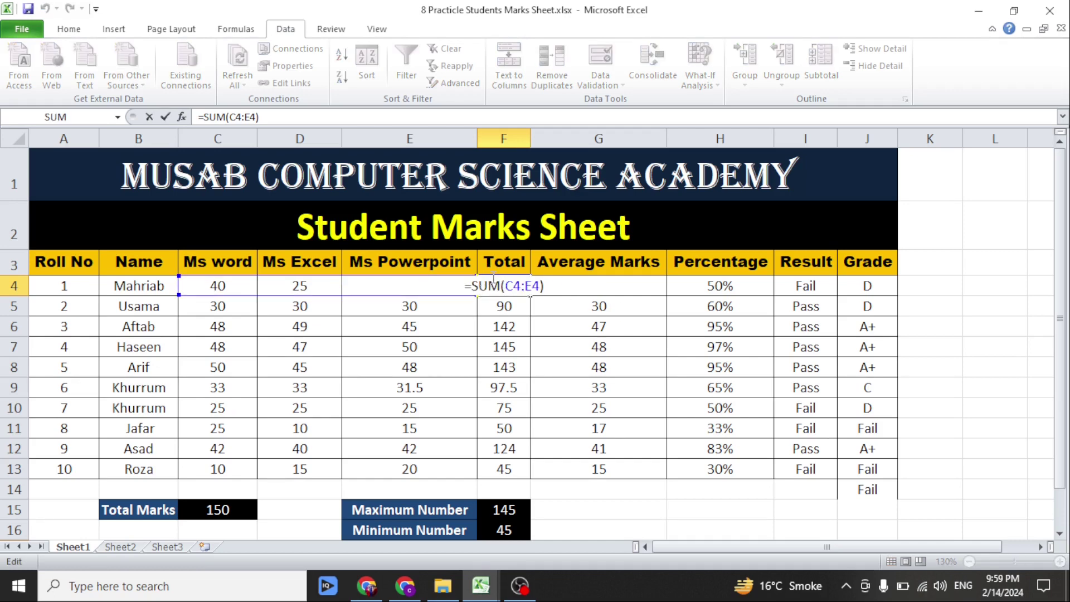
click(511, 286)
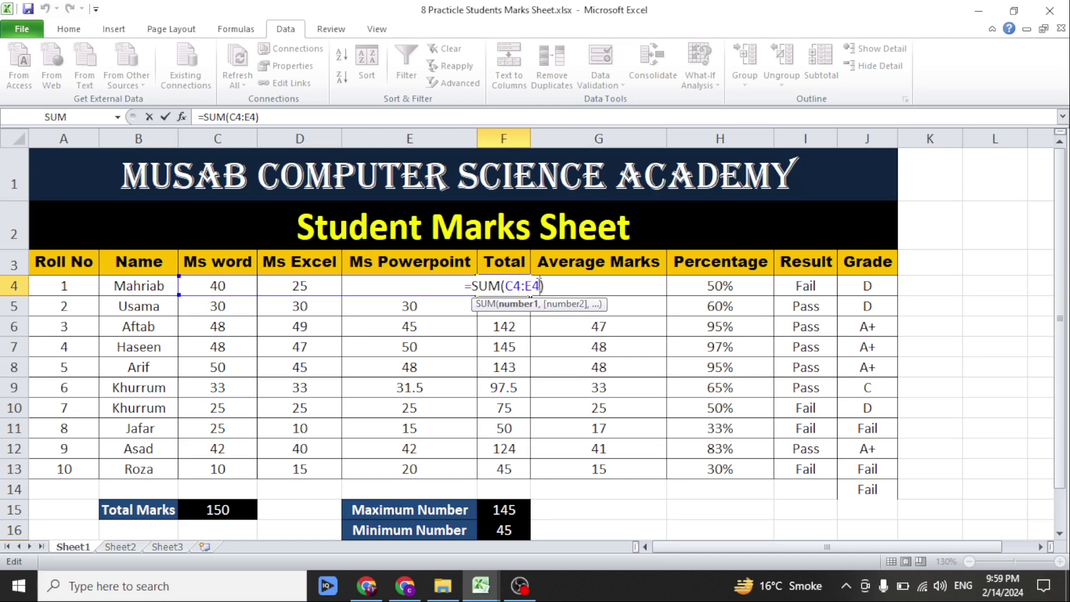
click(436, 327)
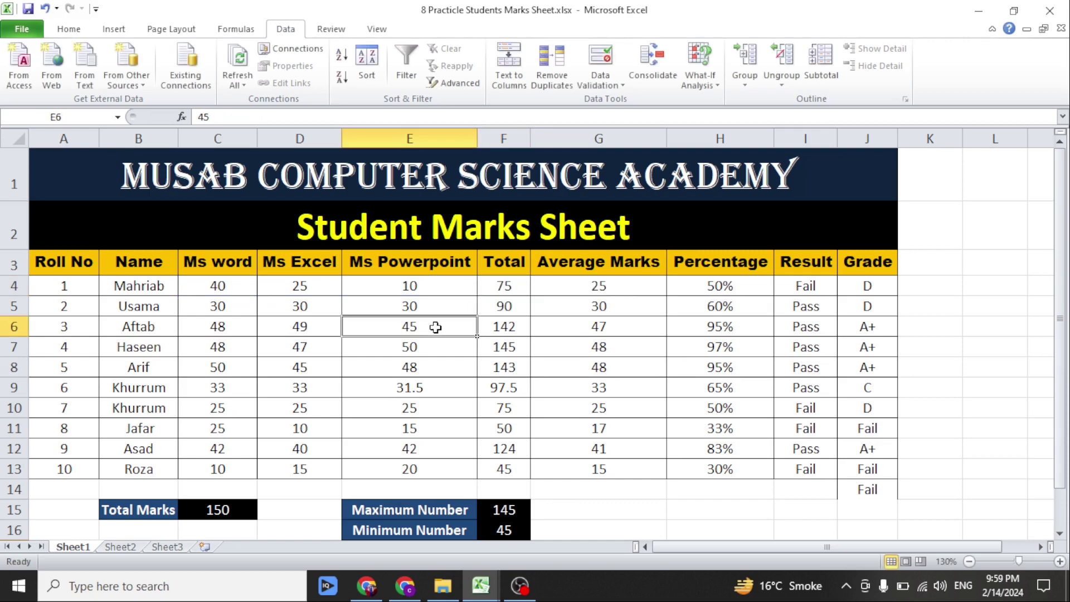
Overwrite the first Ms word mark in C4 with 0 and undo the change.
click(225, 286)
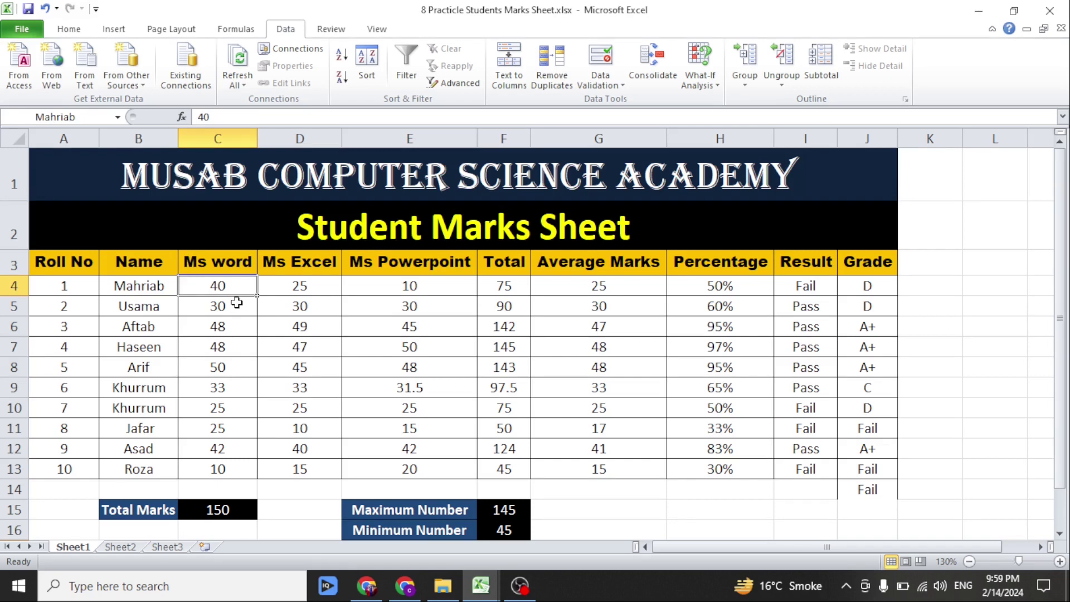
text(0)
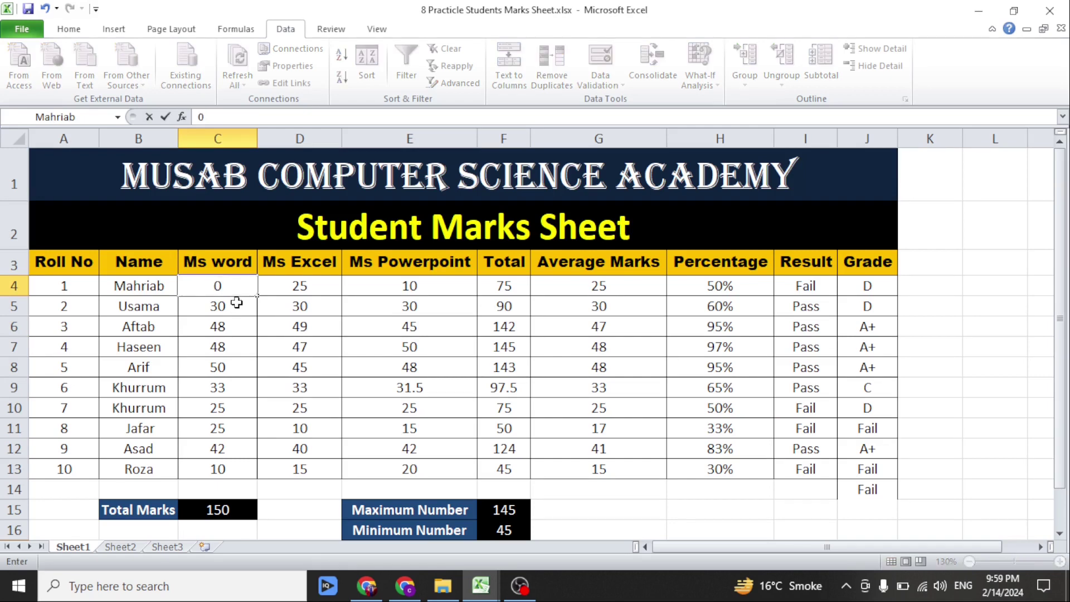
click(231, 363)
click(228, 287)
key(ctrl+z)
Edit the Ms word mark in C4 in place, appending a 0 to the existing value.
double_click(230, 287)
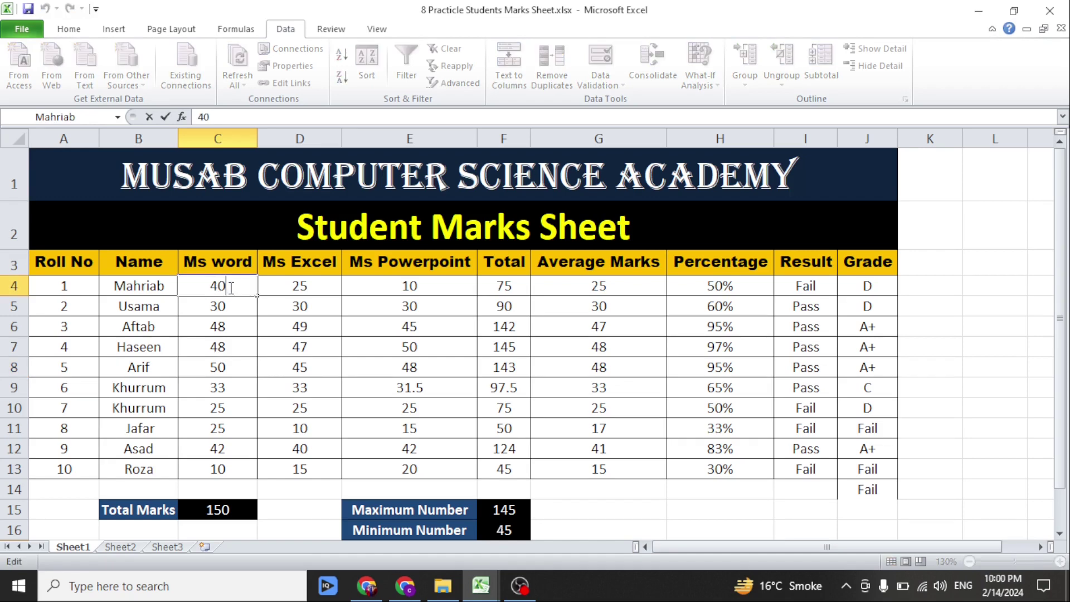
text(0)
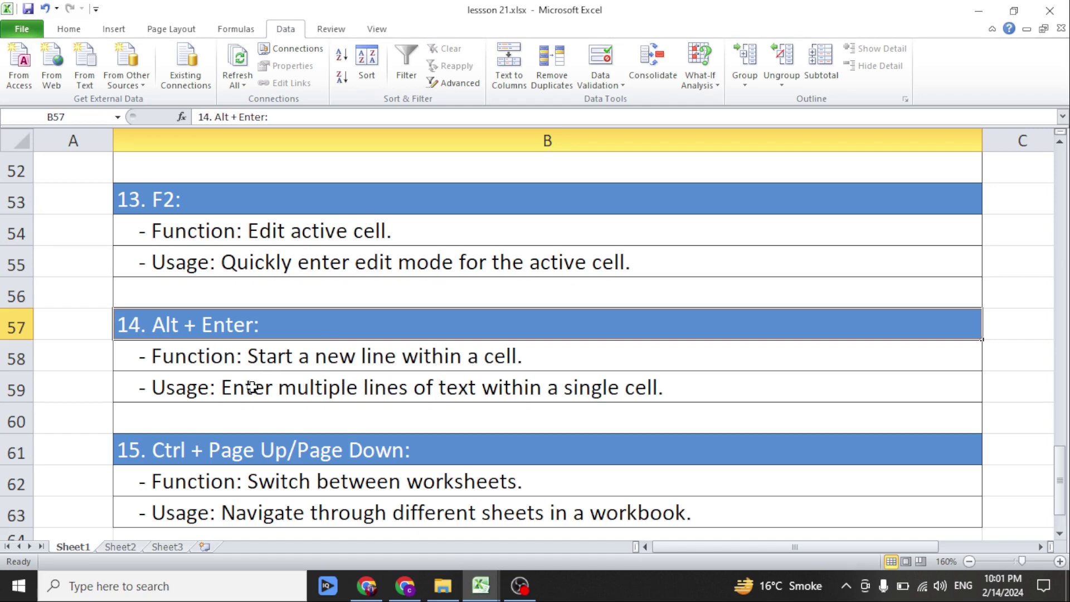
Insert a line break before "text within a single cell." in B59 of the shortcut list, and visit Sheet2 before returning to Sheet1.
click(368, 388)
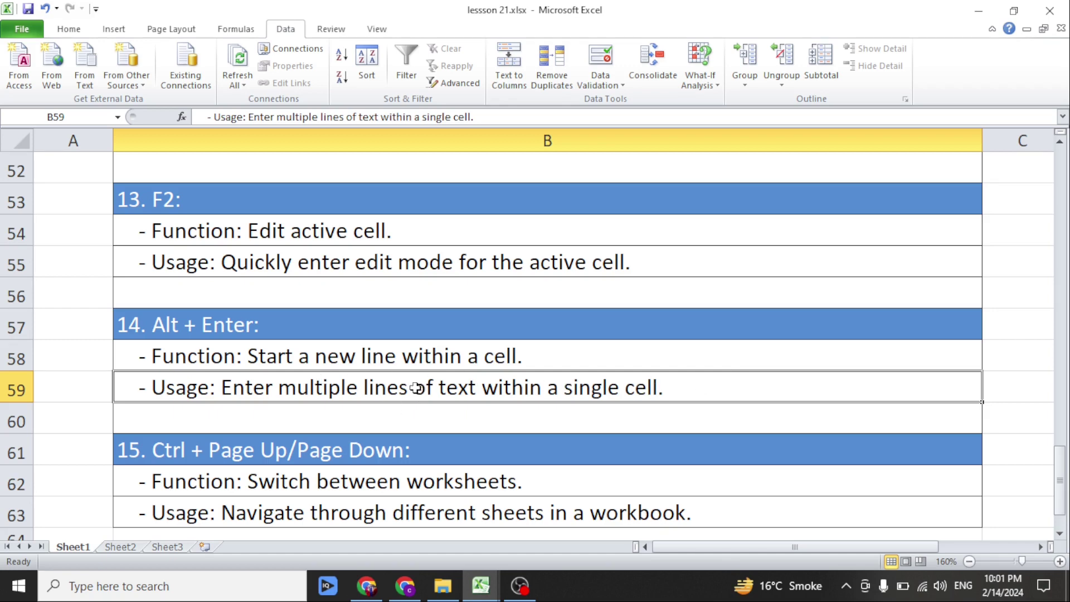
double_click(446, 387)
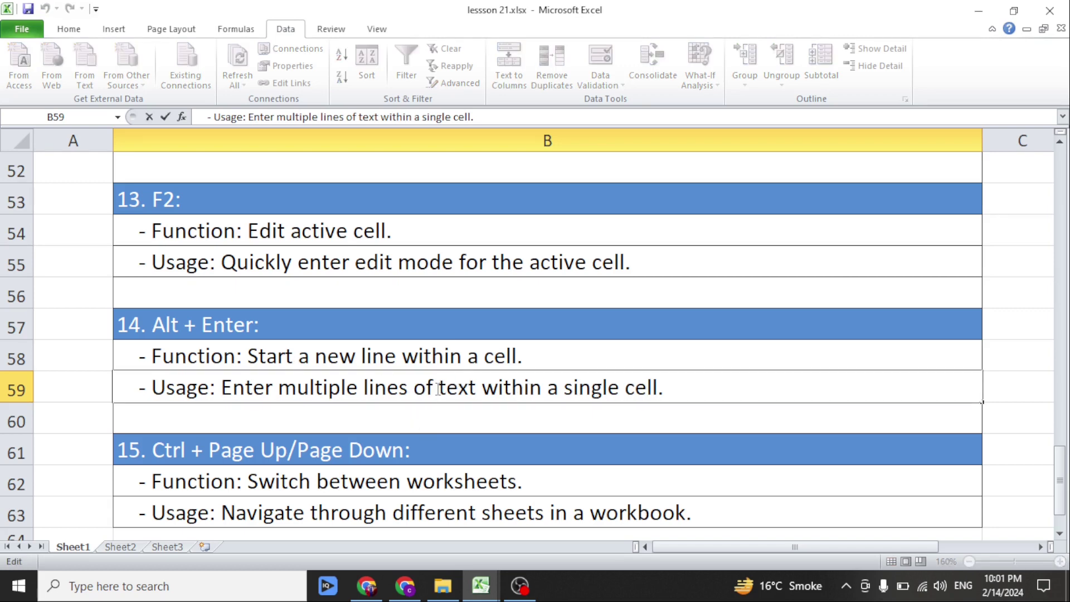
key(alt+Return)
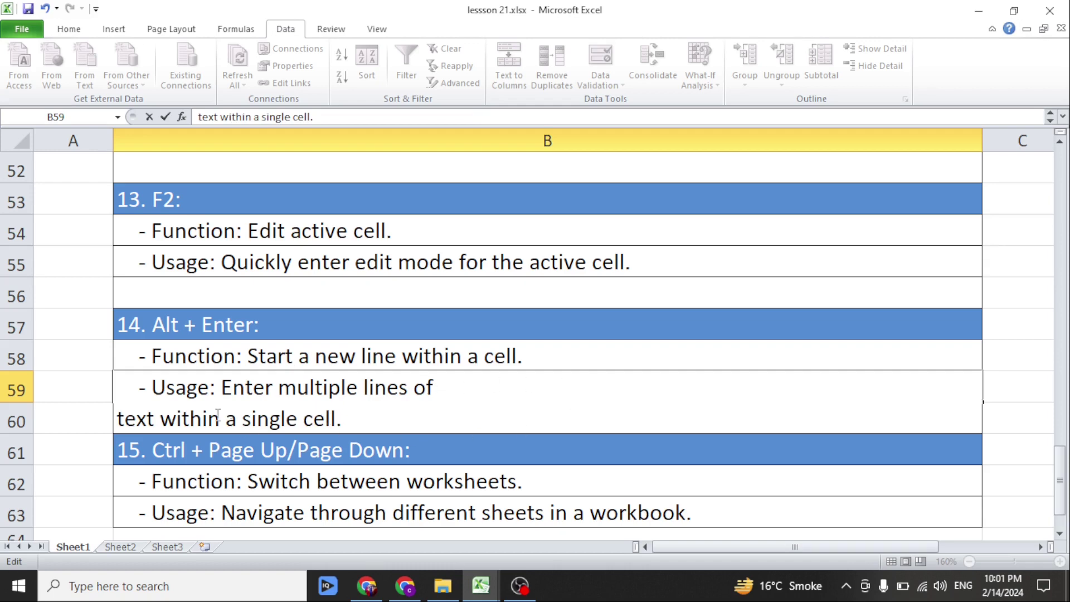
scroll(187, 360, down, 1)
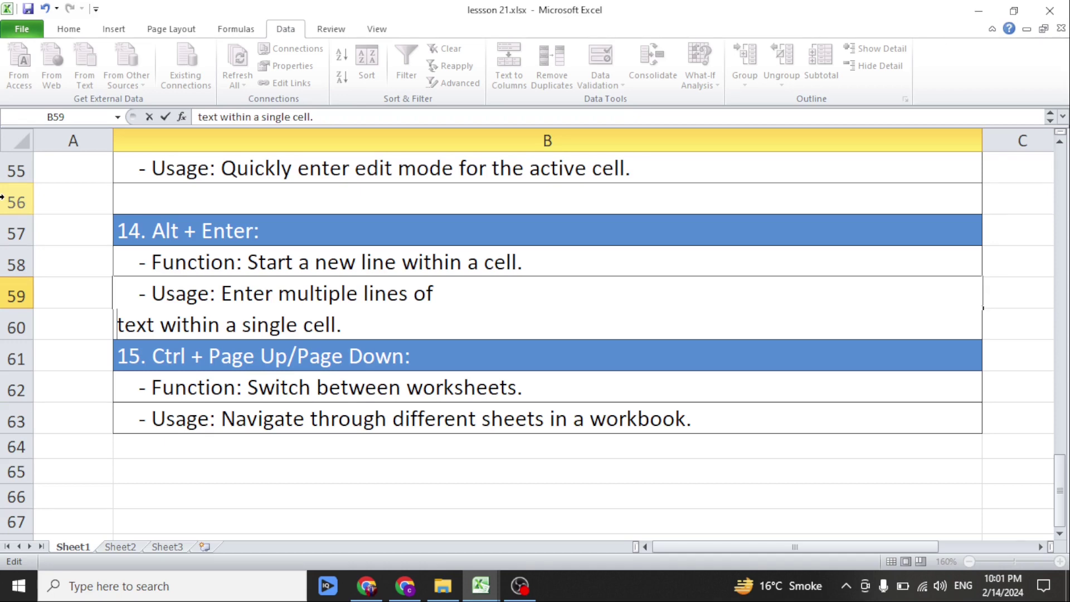
click(120, 548)
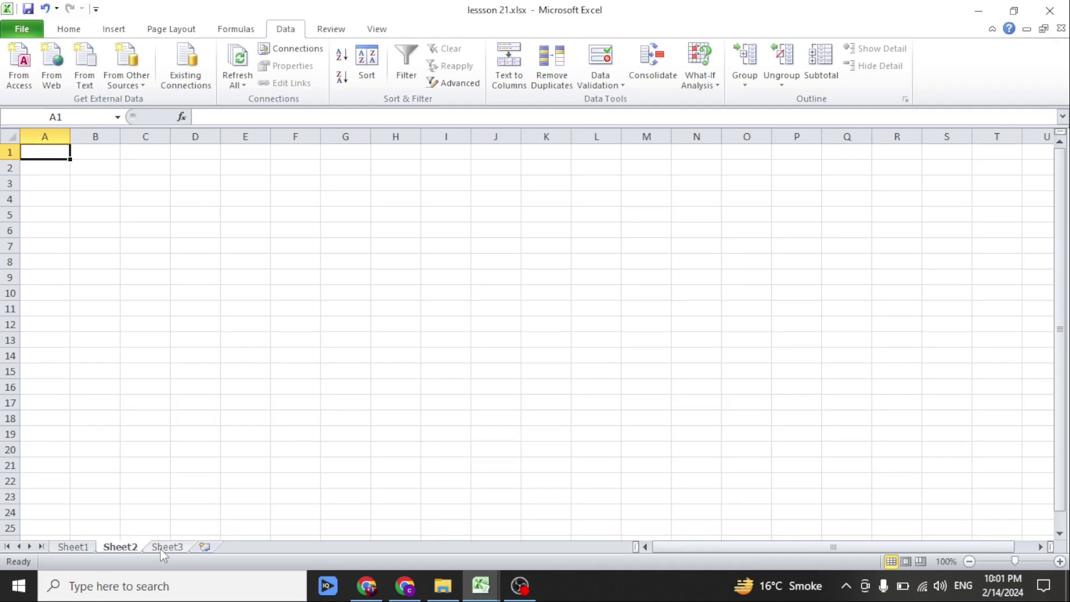
click(73, 547)
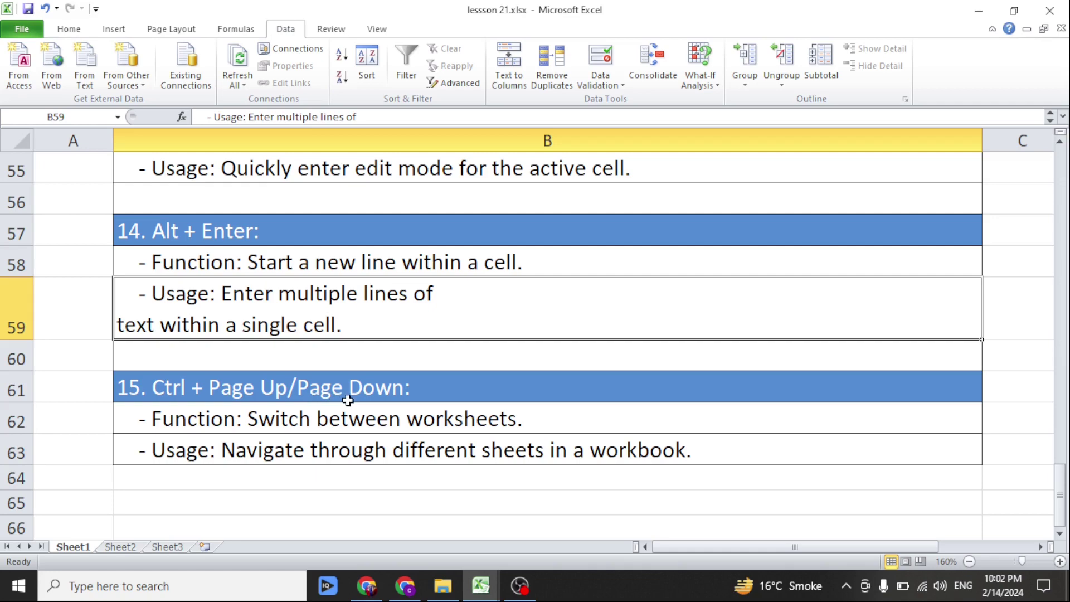
Switch to Sales-Purchase Book.xlsx and look through Sheet1, Sheet2 and the Ctrl+spacebar sheet.
mouse_move(486, 580)
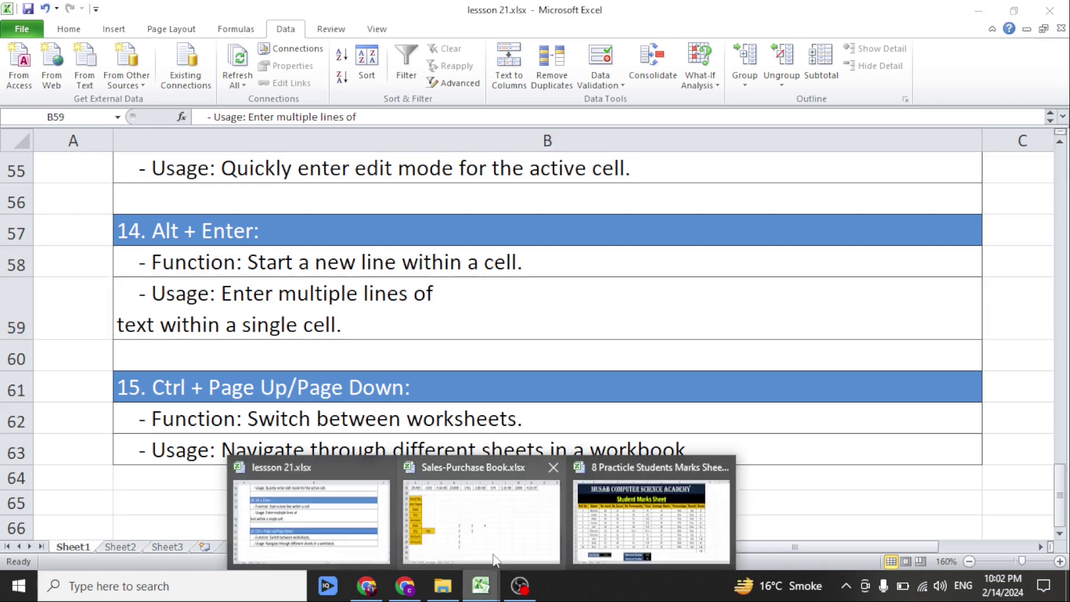
click(481, 522)
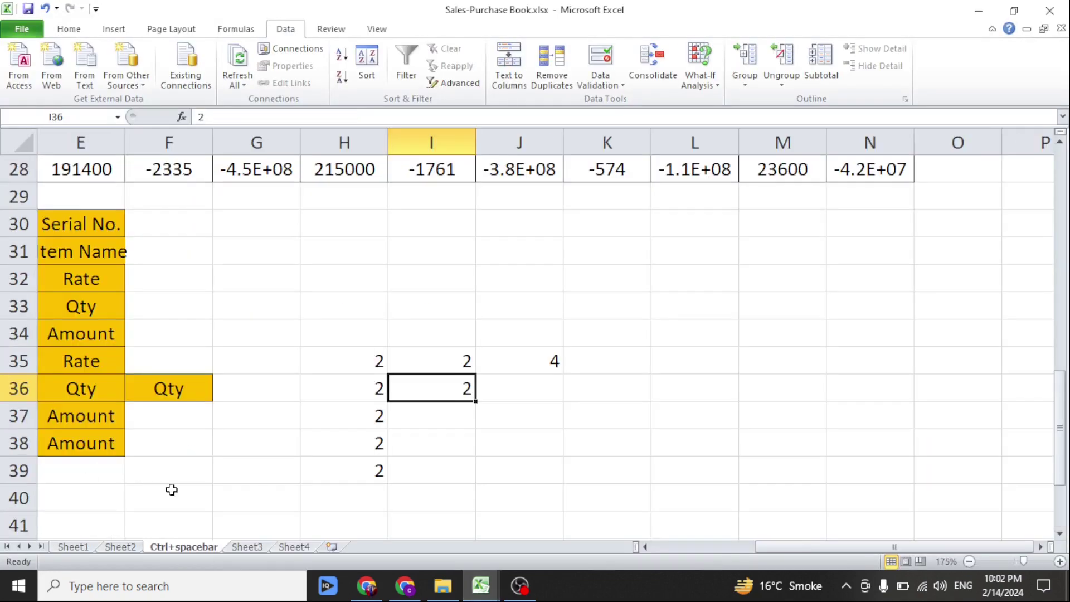
click(78, 546)
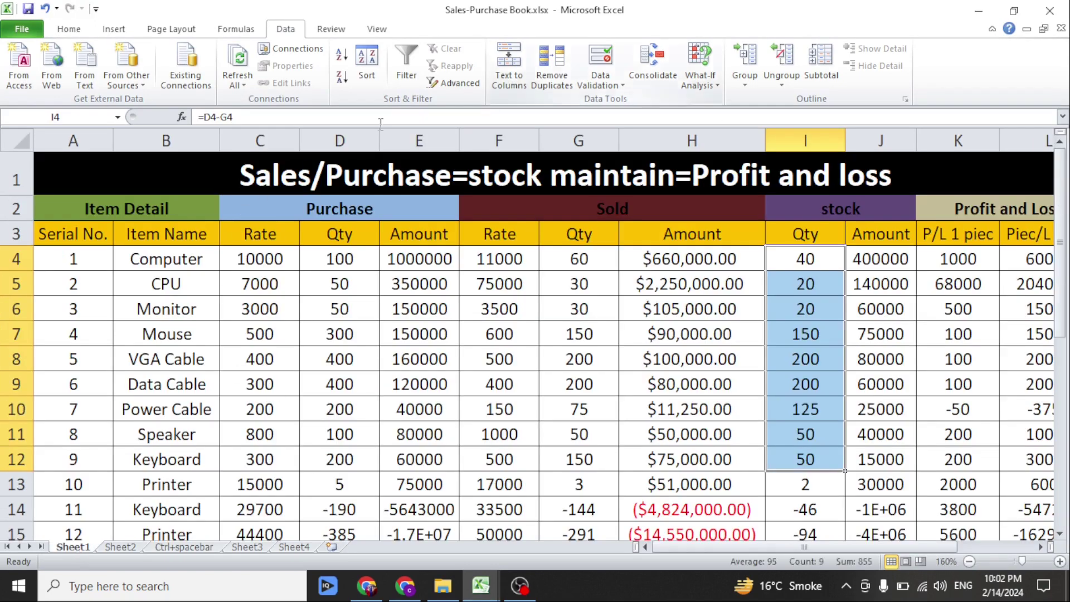
click(126, 548)
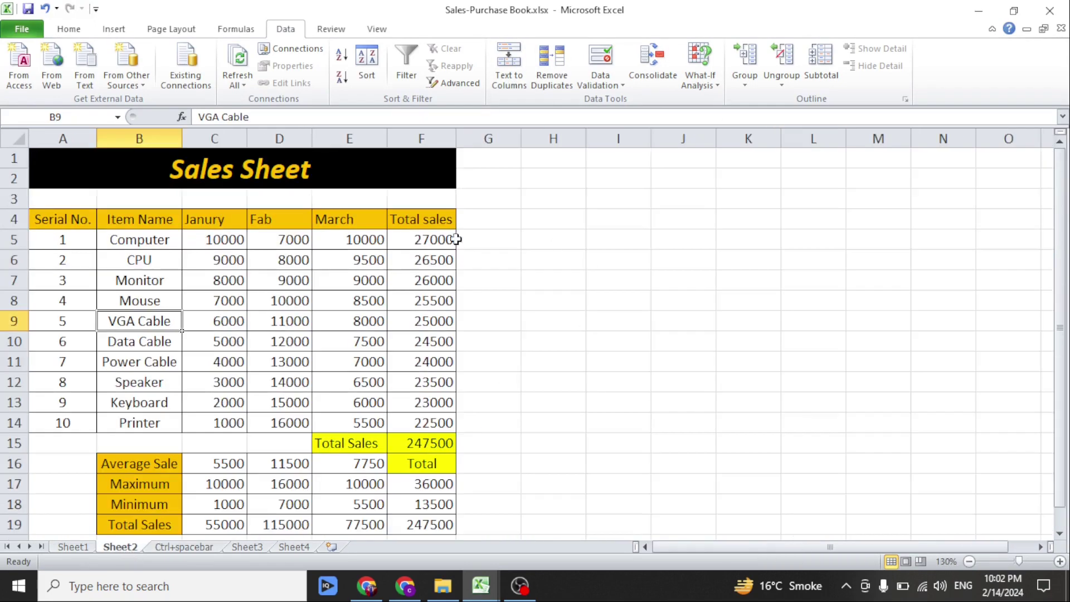
click(189, 545)
scroll(385, 273, up, 7)
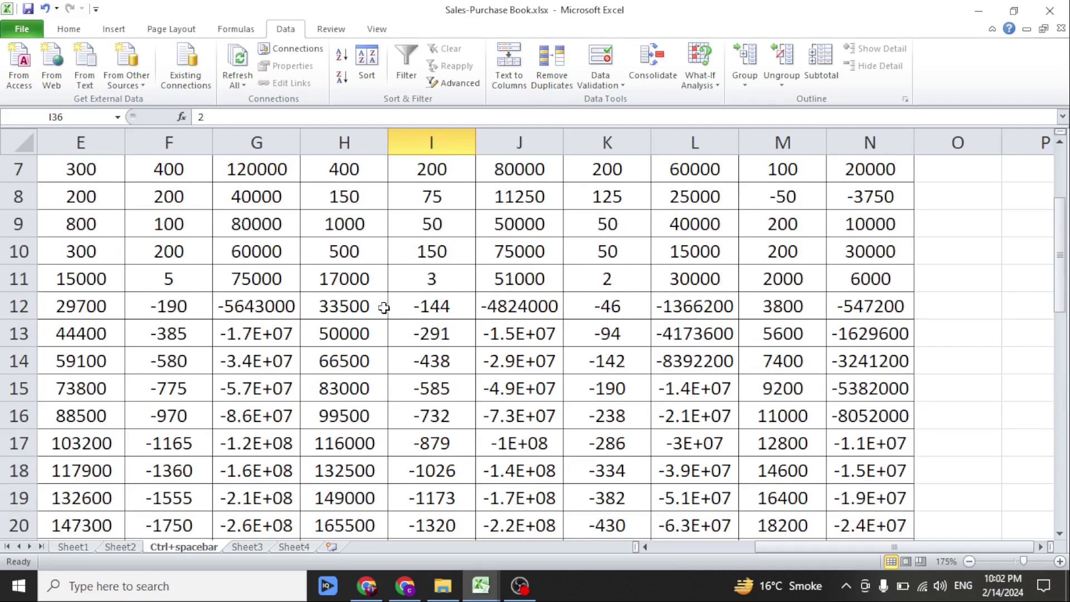
Return to Sheet1 of the sales workbook and step forward one worksheet at a time to Sheet4.
click(73, 547)
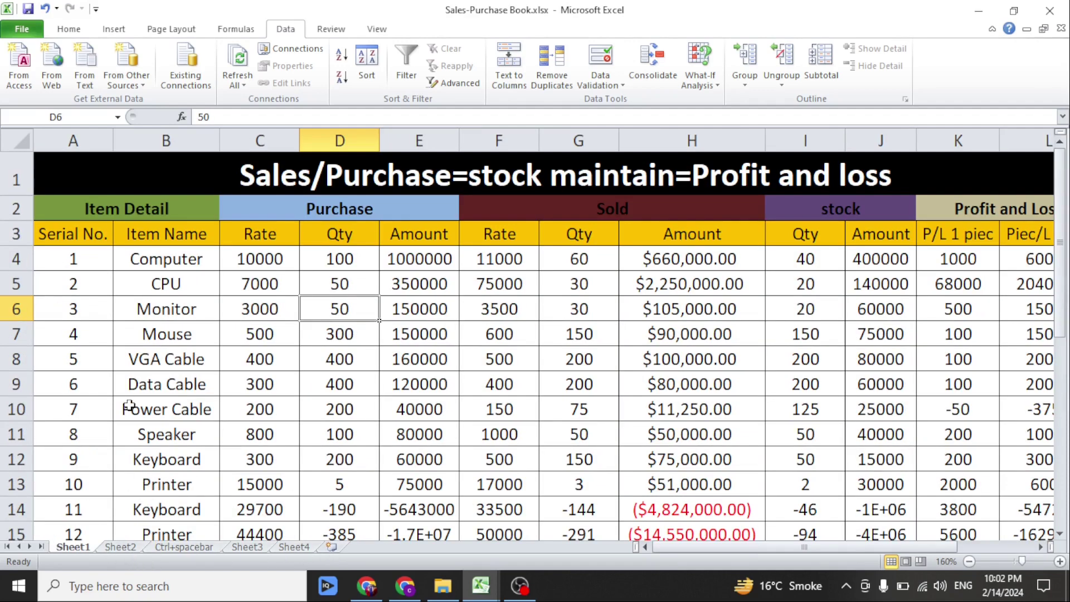
key(ctrl+Page_Down)
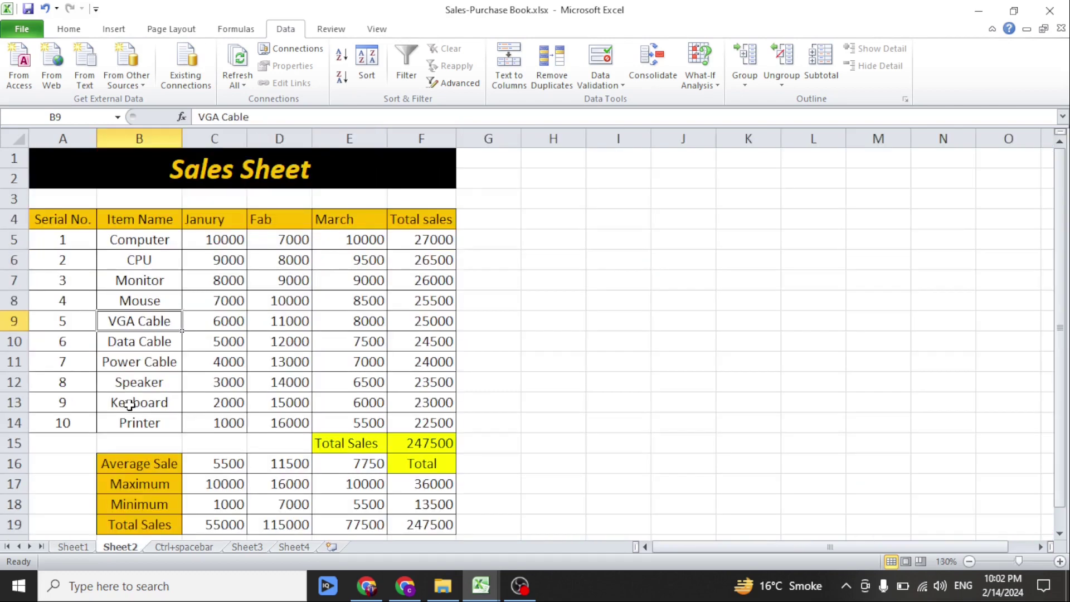
key(ctrl+Page_Down)
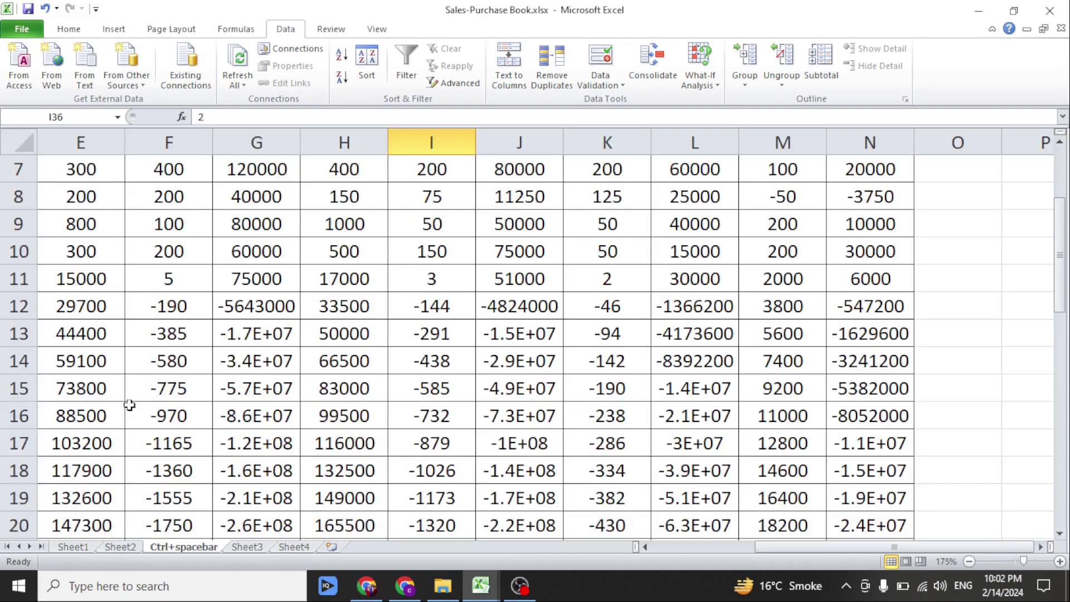
key(ctrl+Page_Down)
key(ctrl+Page_Down)
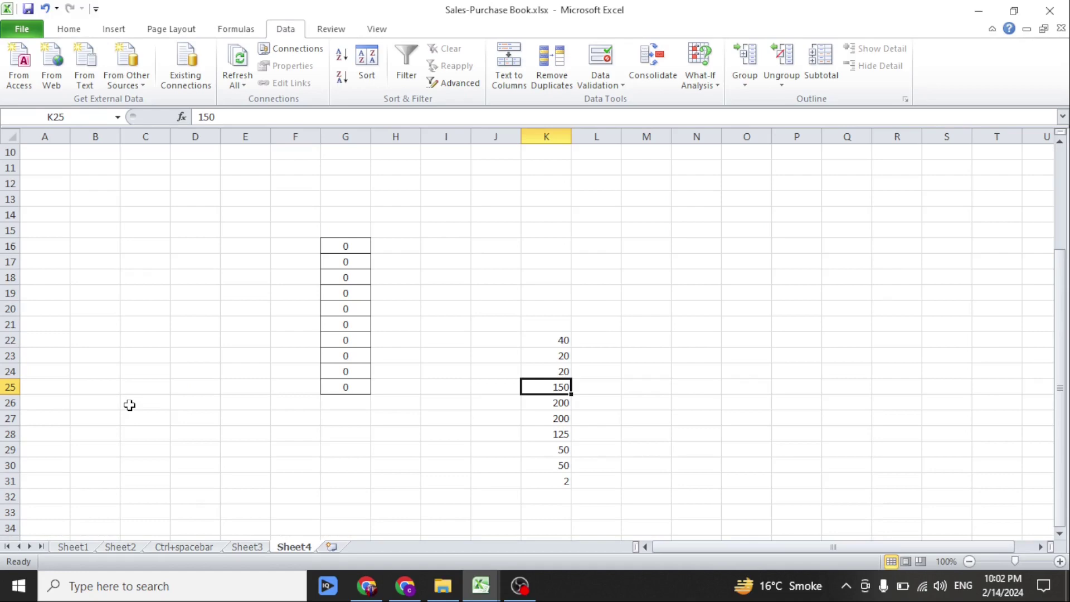
Step back one worksheet at a time from Sheet4 to Sheet1.
key(ctrl+Page_Up)
key(ctrl+Page_Up)
key(ctrl+Page_Up)
key(ctrl+Page_Up)
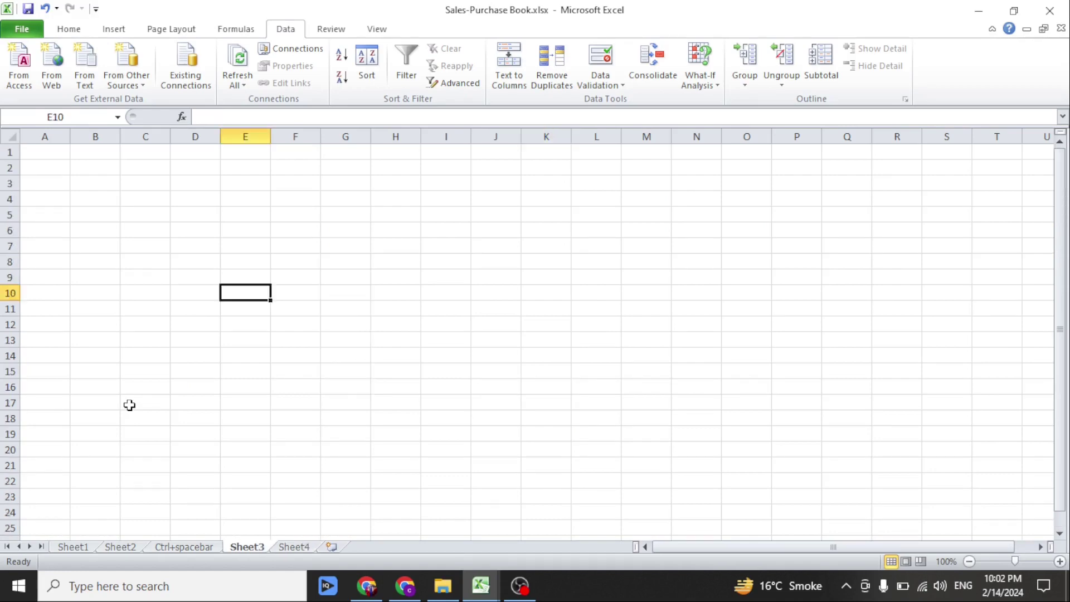
Move forward and back through the worksheets repeatedly, ending on Sheet1, and return to entry 15 of the shortcut list workbook.
key(ctrl+Page_Down)
key(ctrl+Page_Up)
key(ctrl+Page_Down)
key(ctrl+Page_Up)
key(ctrl+Page_Down)
key(ctrl+Page_Up)
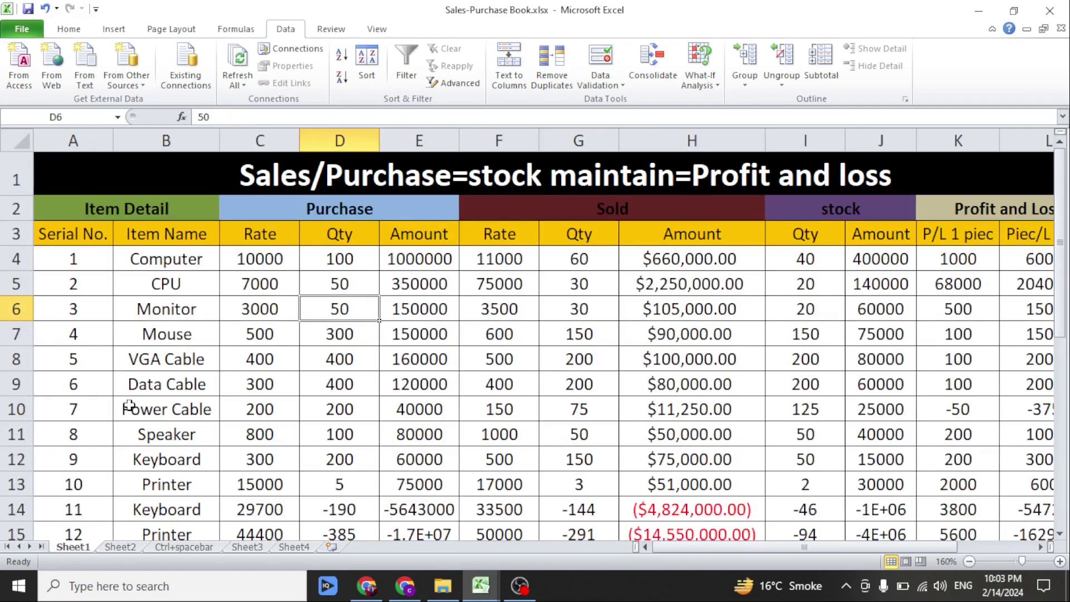
key(ctrl+Tab)
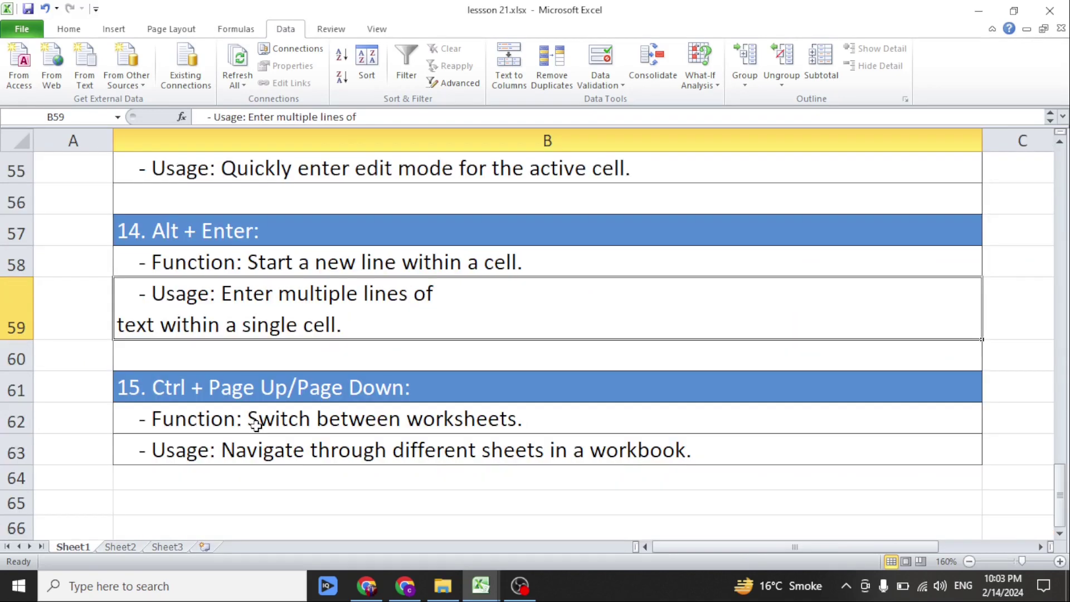